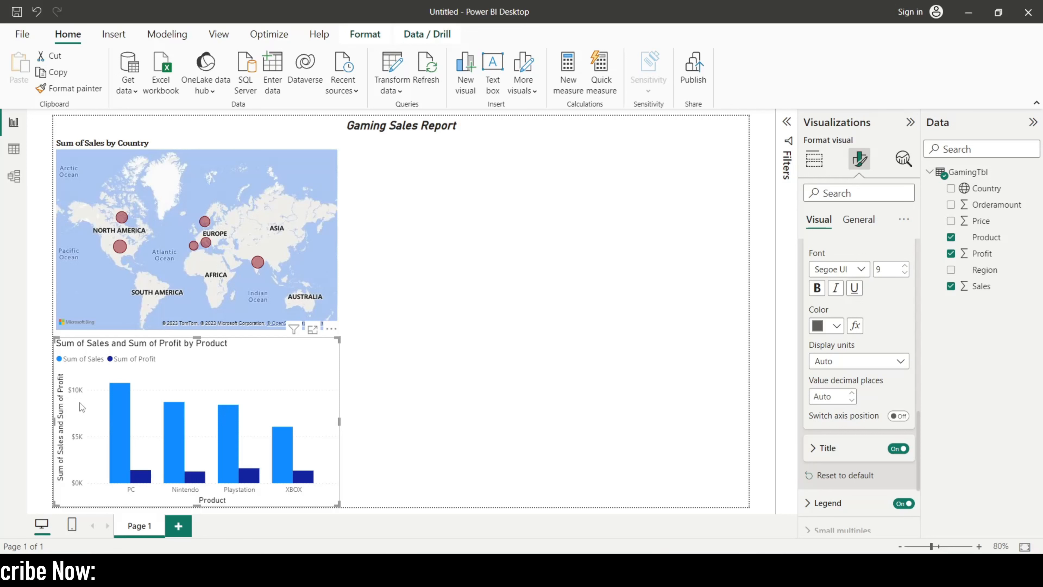
- Try None and Millions as the display units for the column chart's Y-axis values
left_click(876, 361)
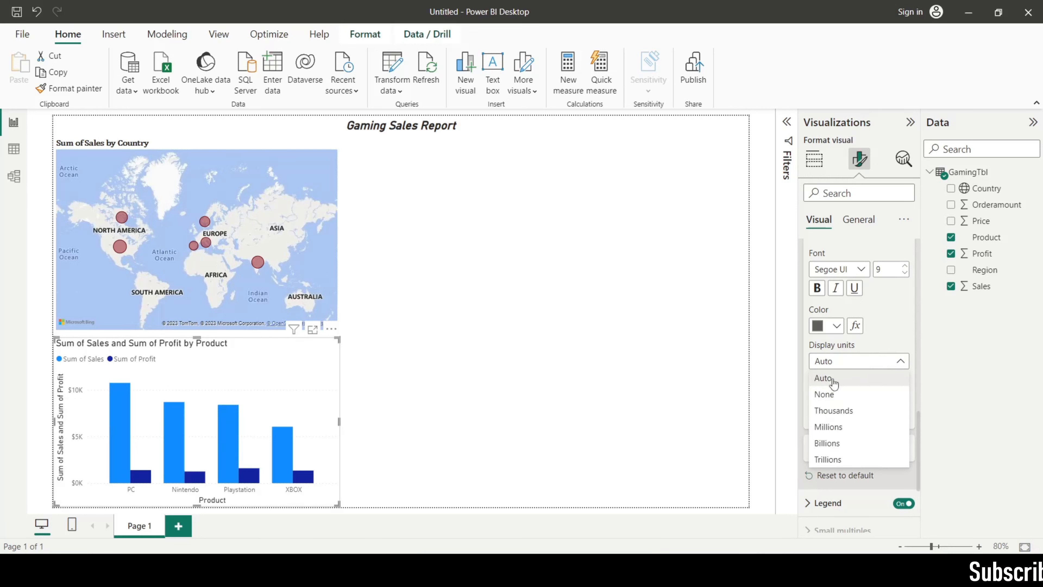
left_click(833, 396)
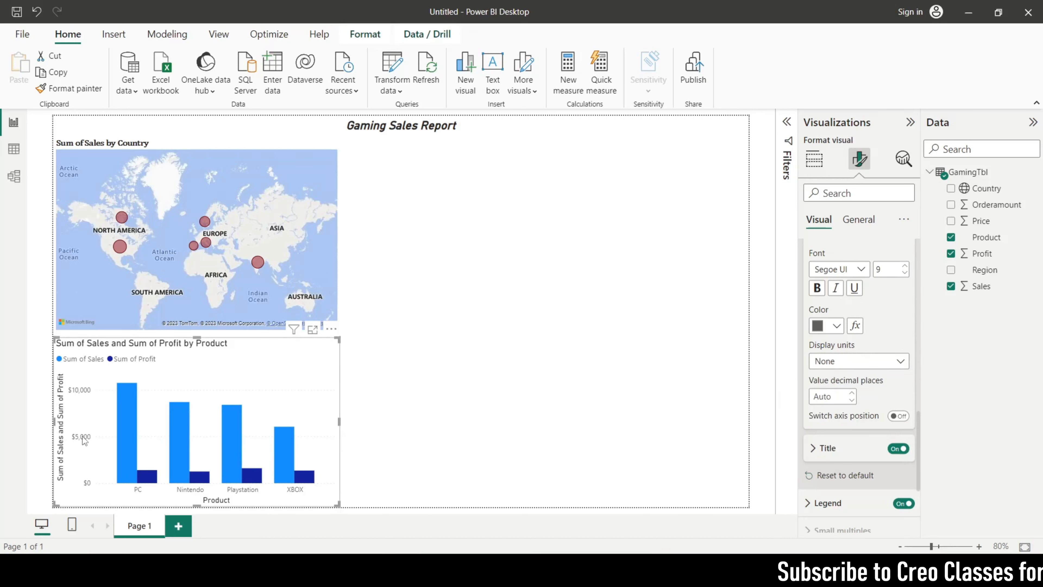
left_click(889, 363)
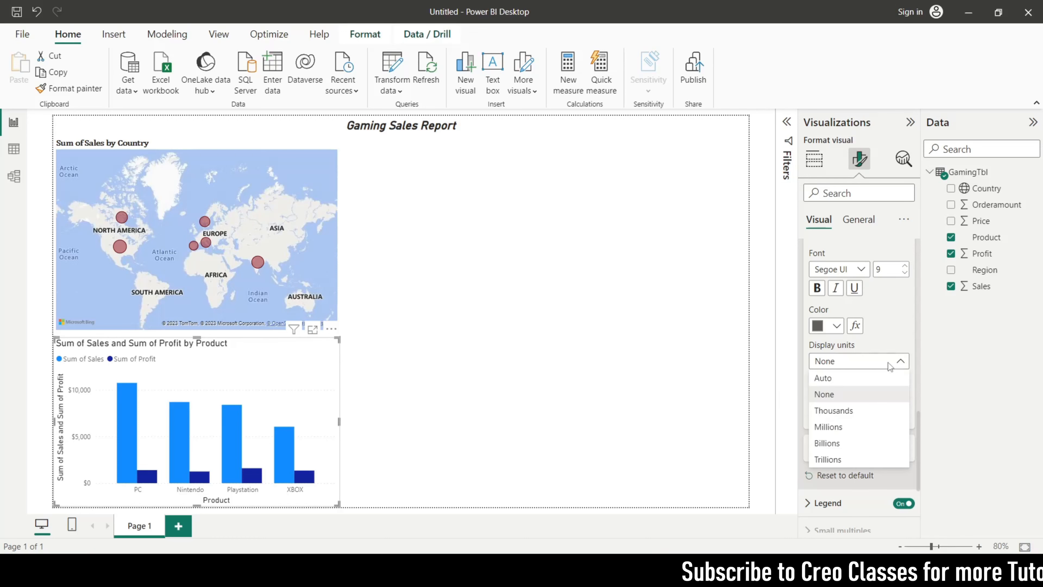
left_click(830, 427)
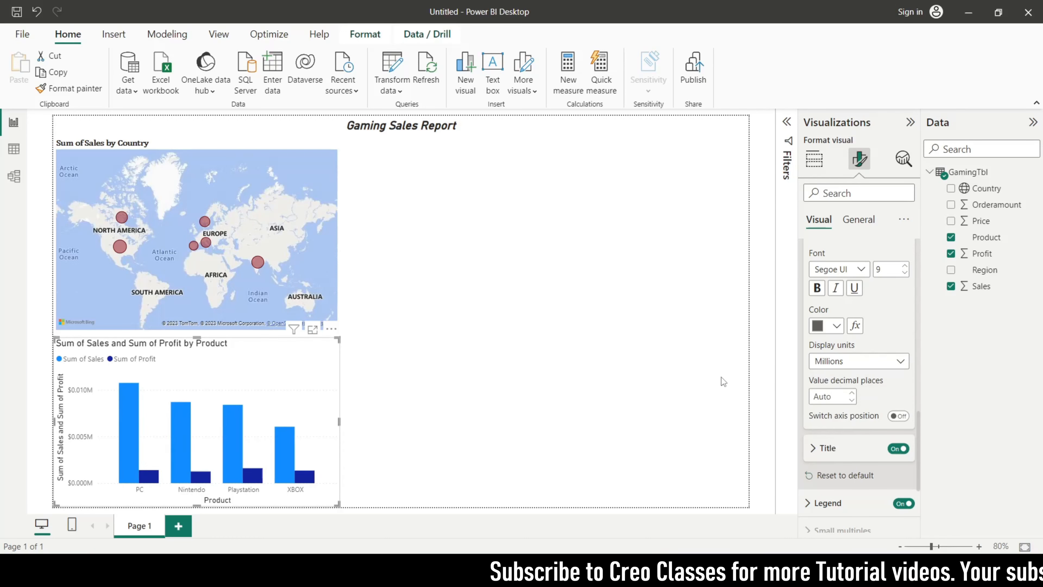
- Set the Y-axis values to display in Thousands with 0 decimal places
left_click(875, 362)
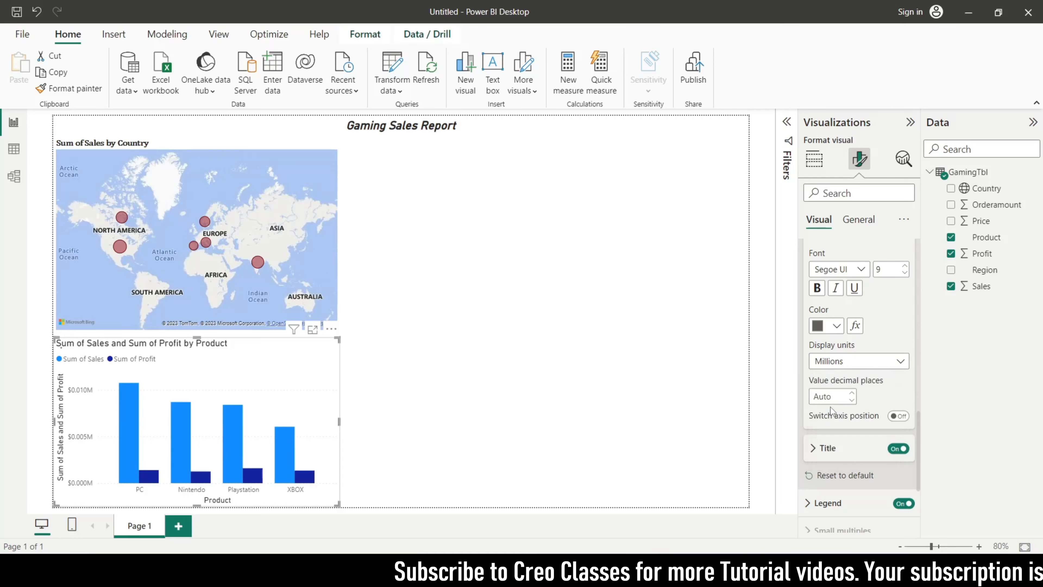
left_click(829, 410)
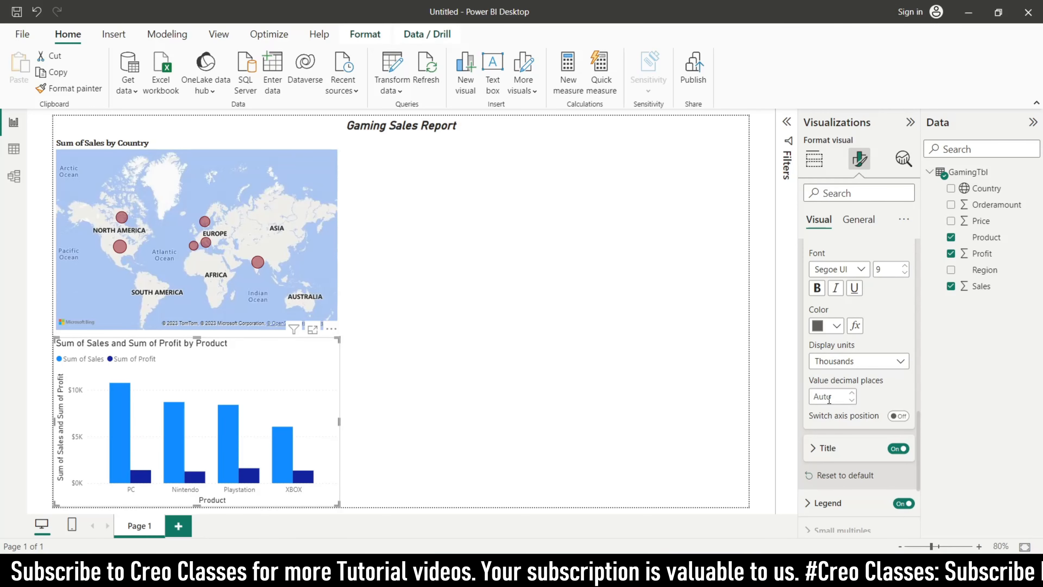
left_click(852, 394)
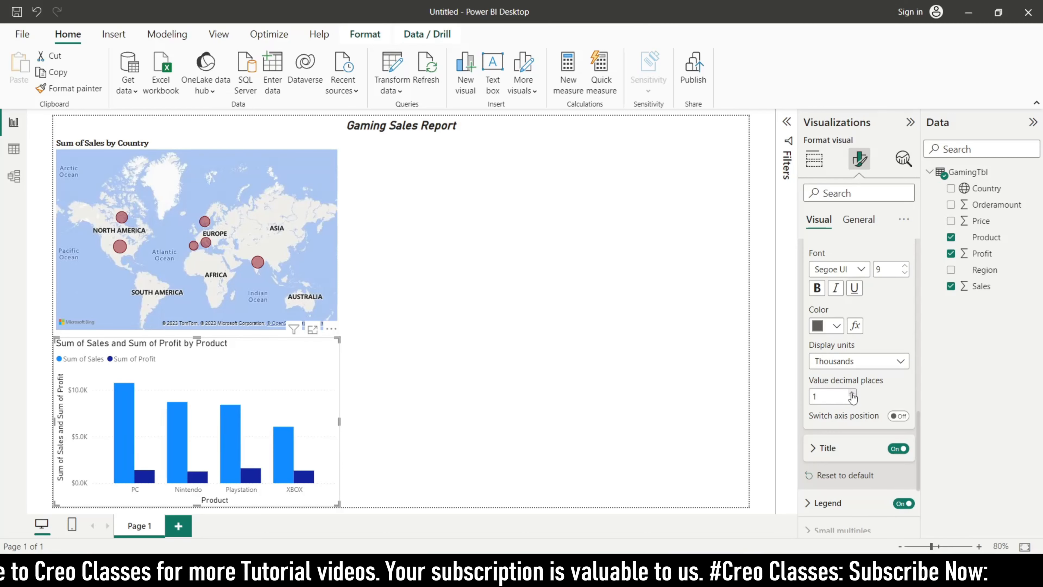
left_click(852, 393)
left_click(852, 393)
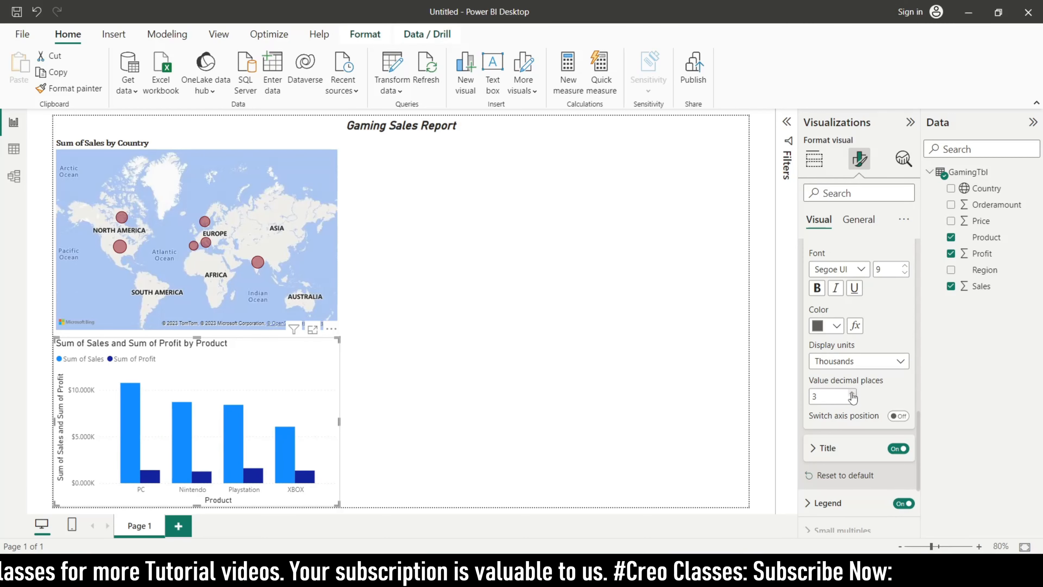
left_click(852, 400)
left_click(852, 400)
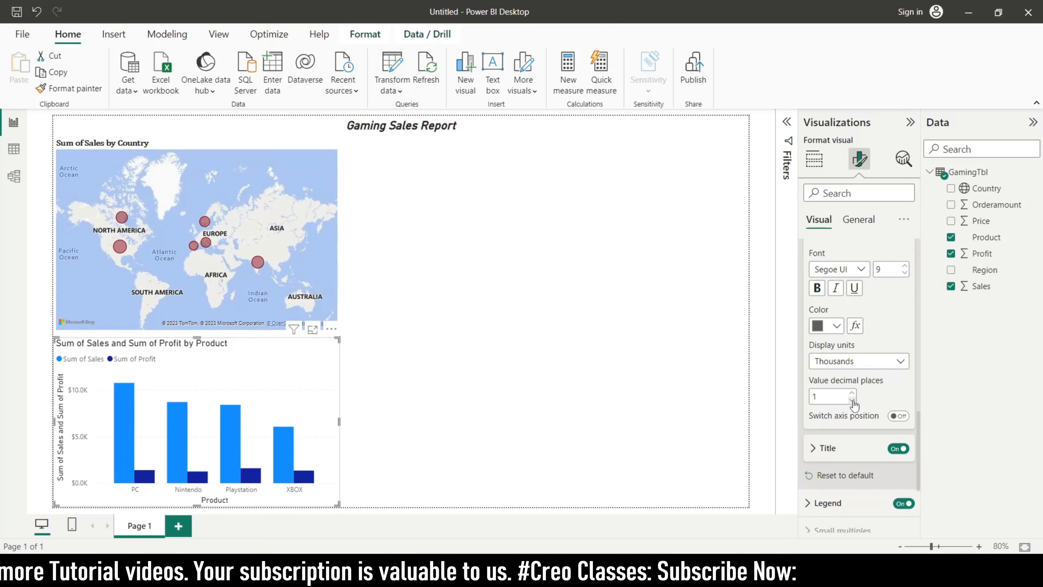
left_click(852, 400)
- Set the Y-axis title text to "Sum of sales & Profit", keeping the Show title only style
scroll(859, 407, "down", 3)
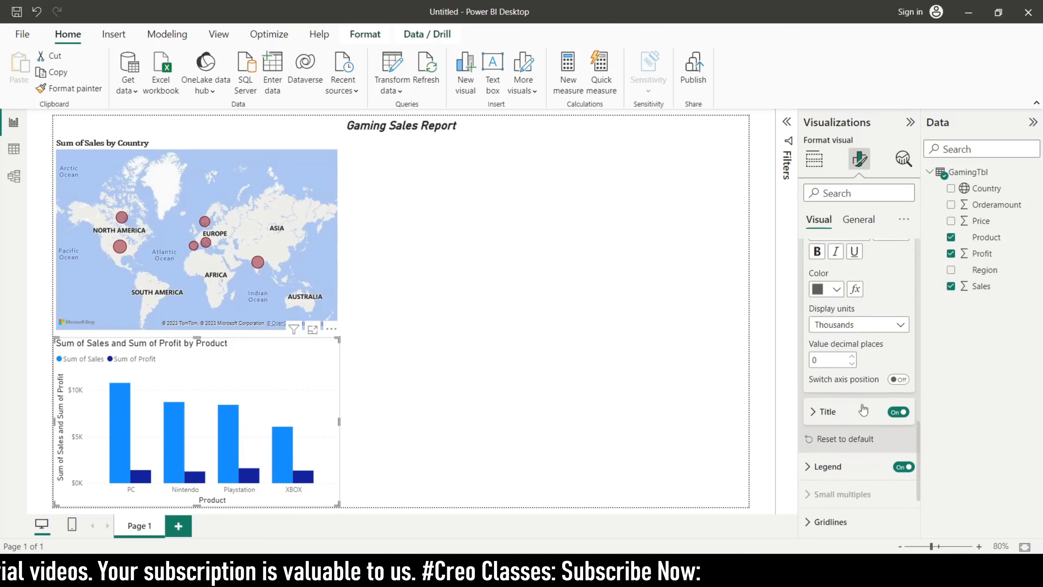
scroll(813, 324, "up", 4)
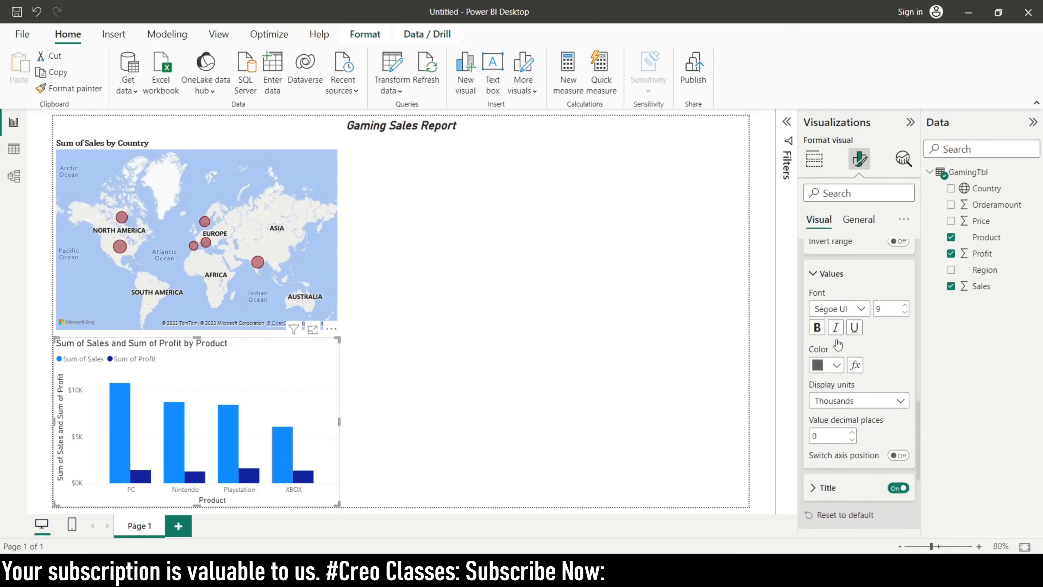
left_click(822, 495)
scroll(859, 411, "down", 4)
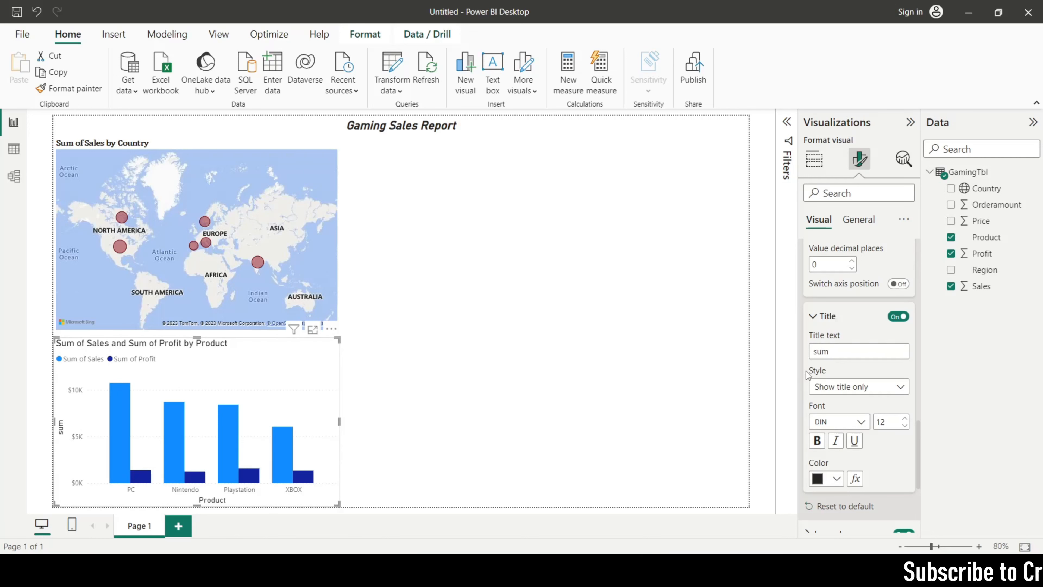
type("Sum of sales & Profit")
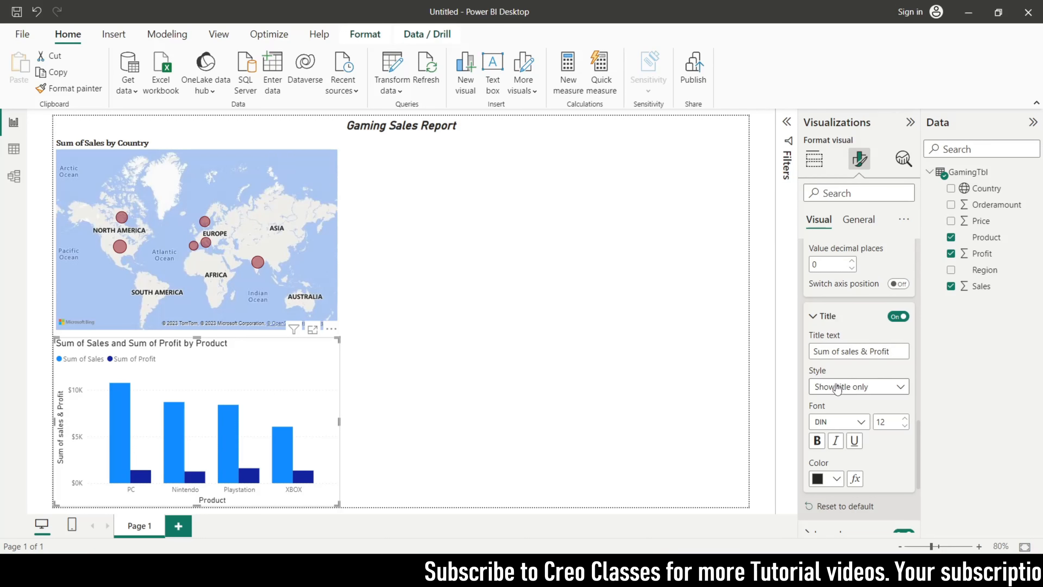
left_click(853, 322)
left_click(811, 316)
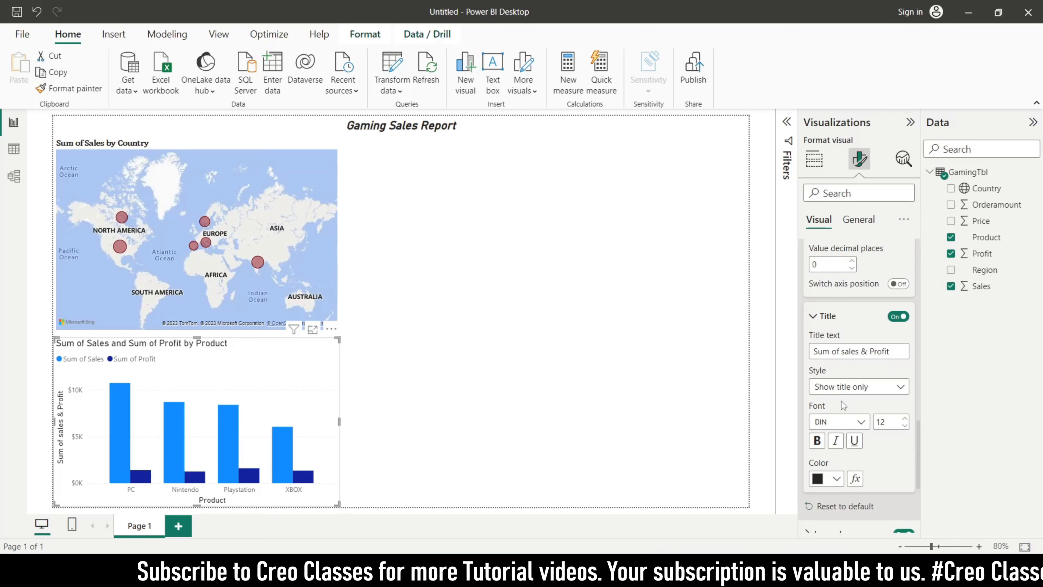
left_click(837, 389)
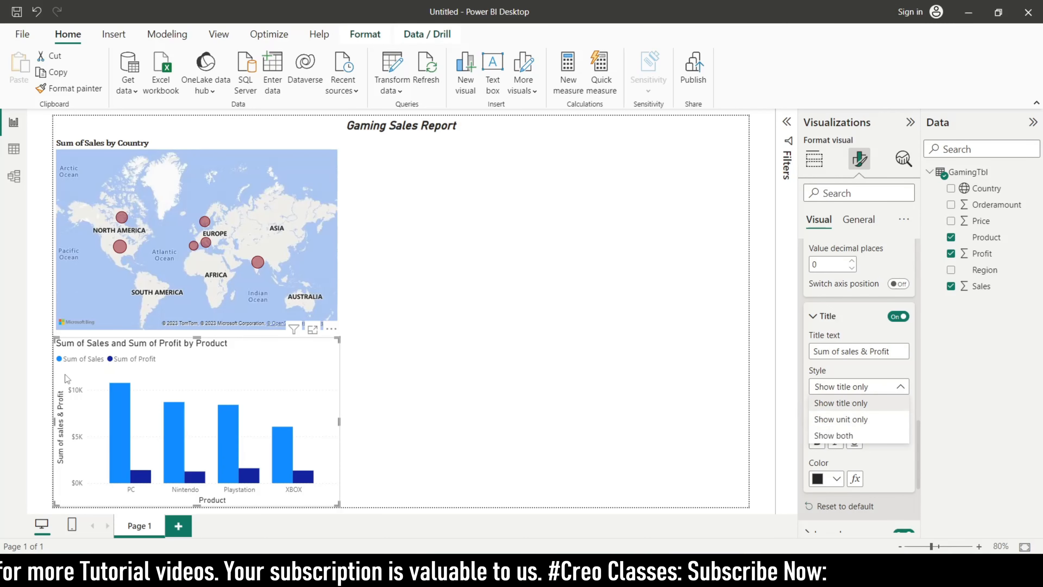
left_click(874, 389)
- Open the column chart's legend settings and turn the legend off and back on
scroll(843, 425, "down", 3)
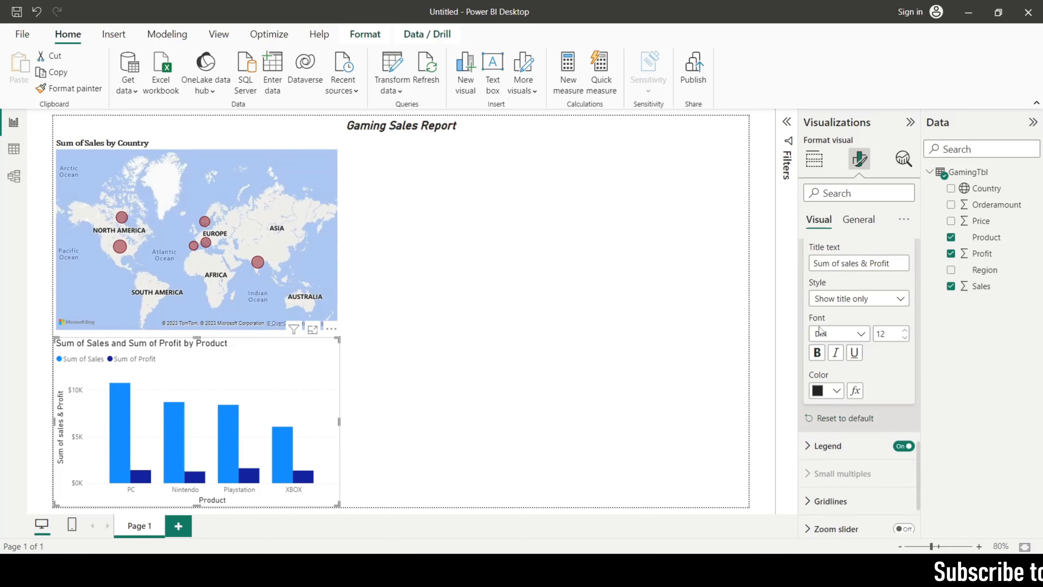
scroll(847, 431, "down", 2)
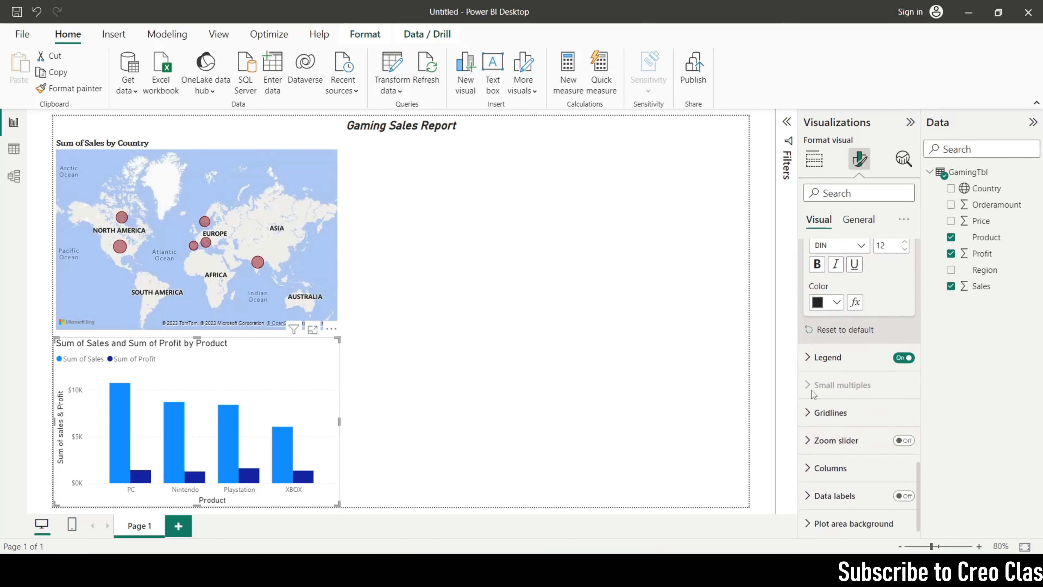
left_click(807, 361)
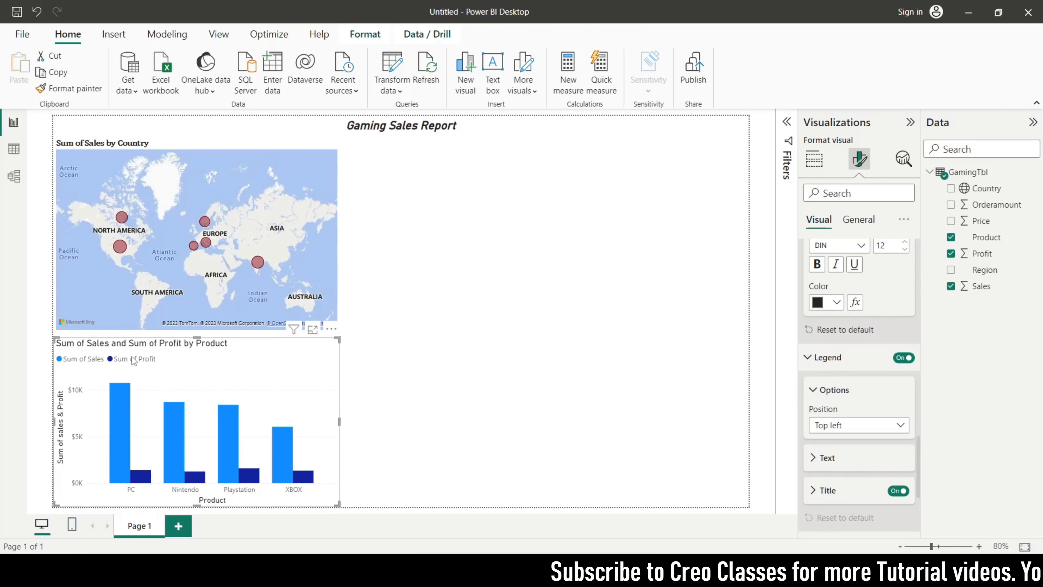
left_click(903, 358)
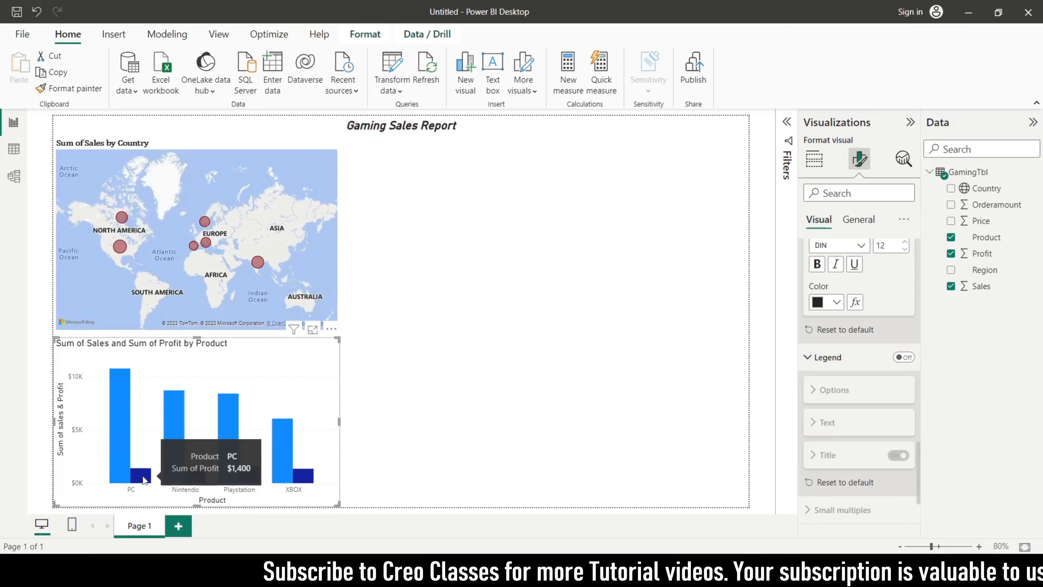
left_click(905, 357)
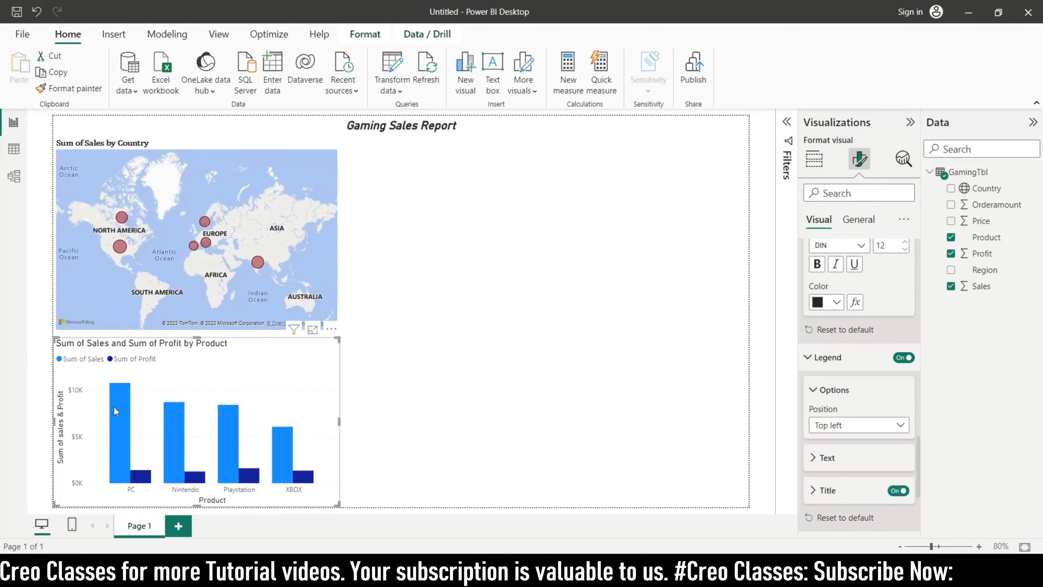
- Try the Center left position for the column chart's legend
mouse_move(114, 407)
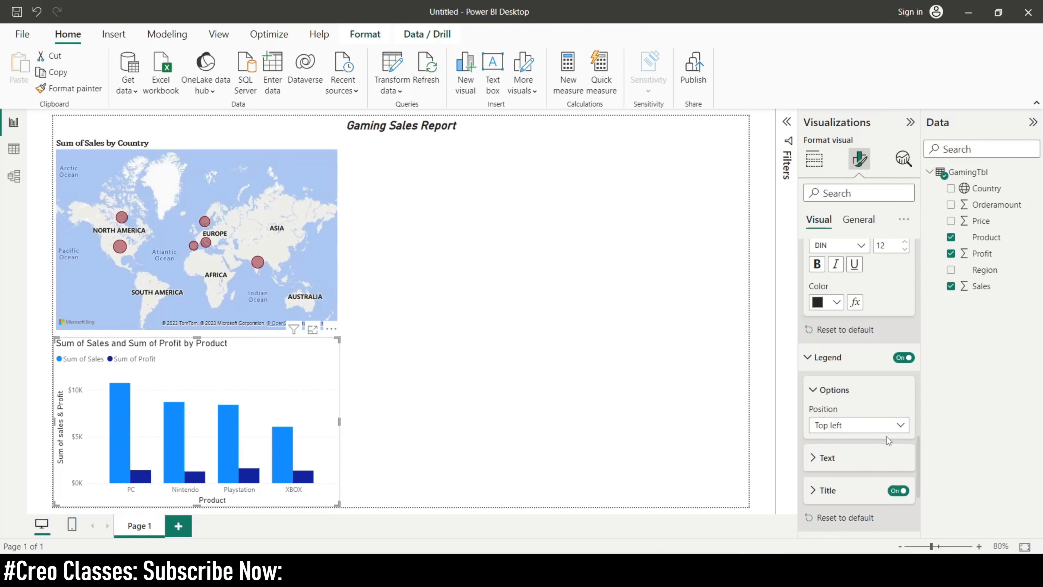
left_click(901, 424)
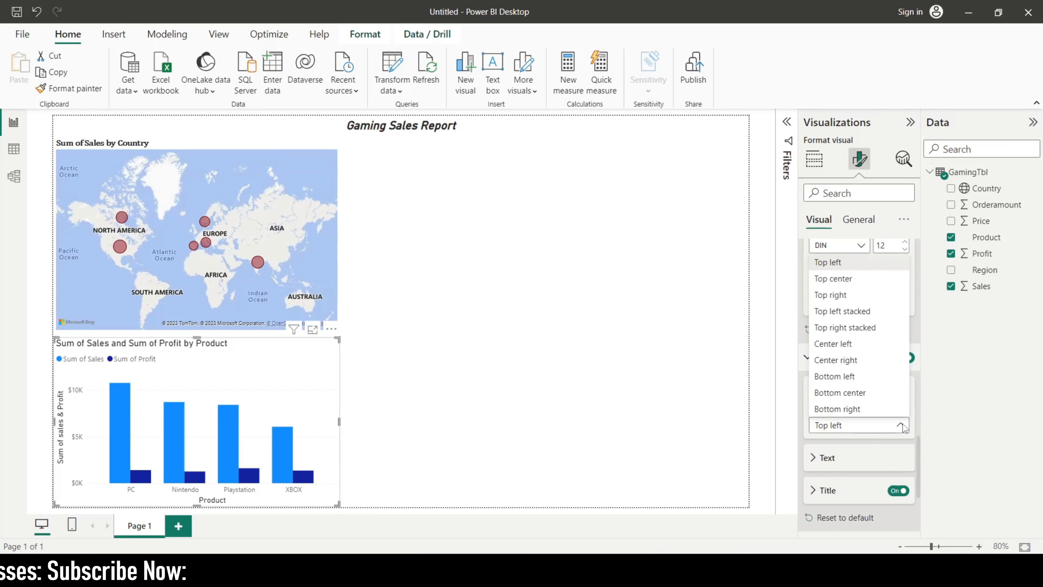
left_click(902, 425)
left_click(902, 424)
left_click(903, 424)
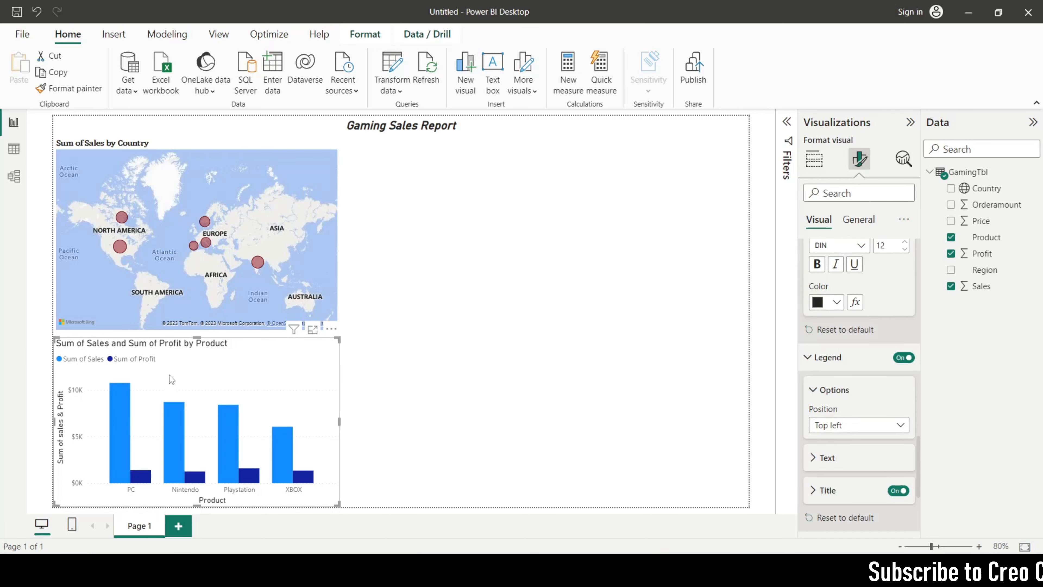
left_click(902, 425)
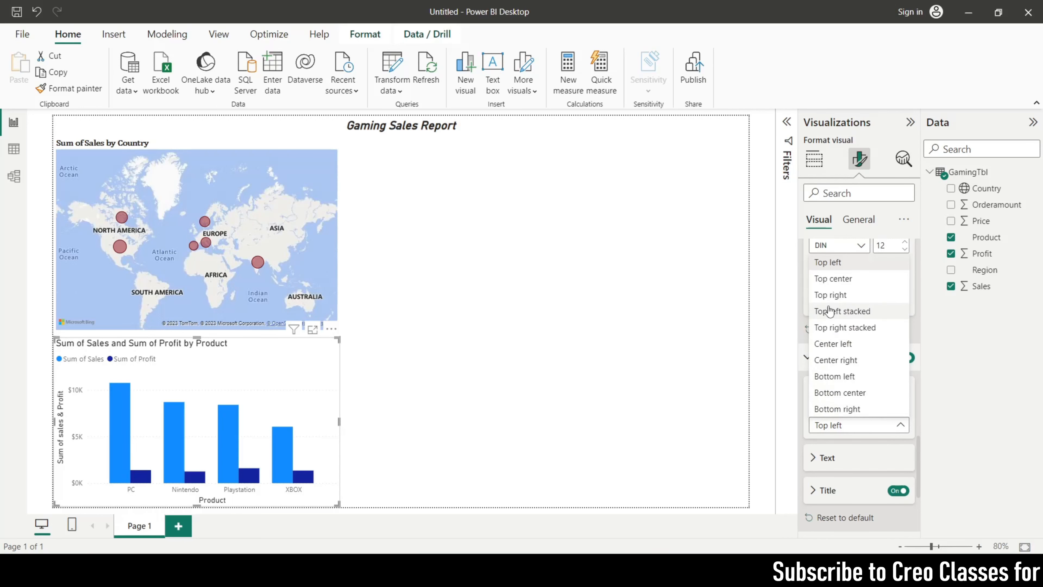
left_click(853, 343)
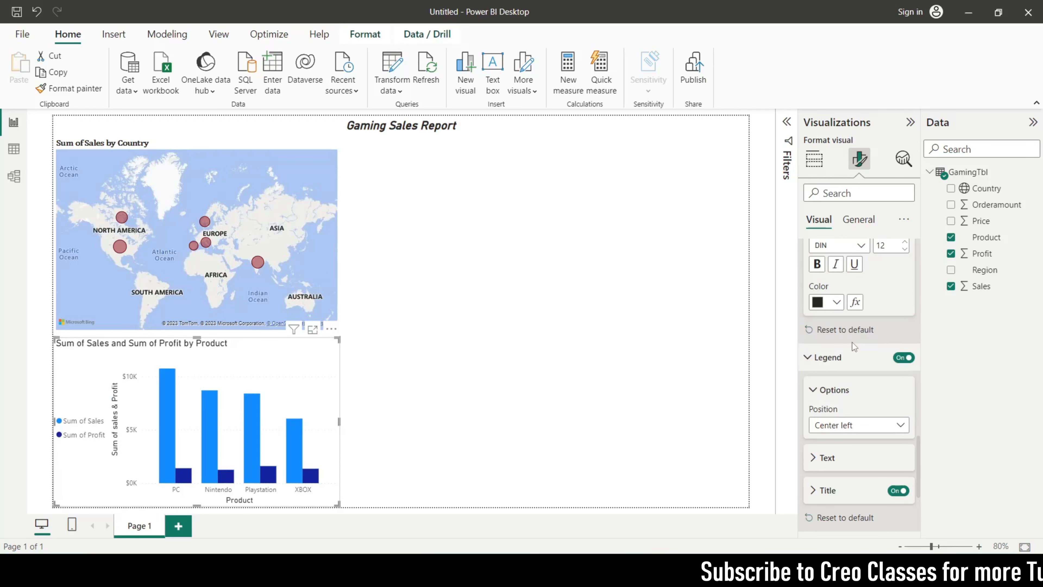
- Position the legend at Top center and narrow the column chart slightly from its right edge
left_click(884, 427)
left_click(834, 279)
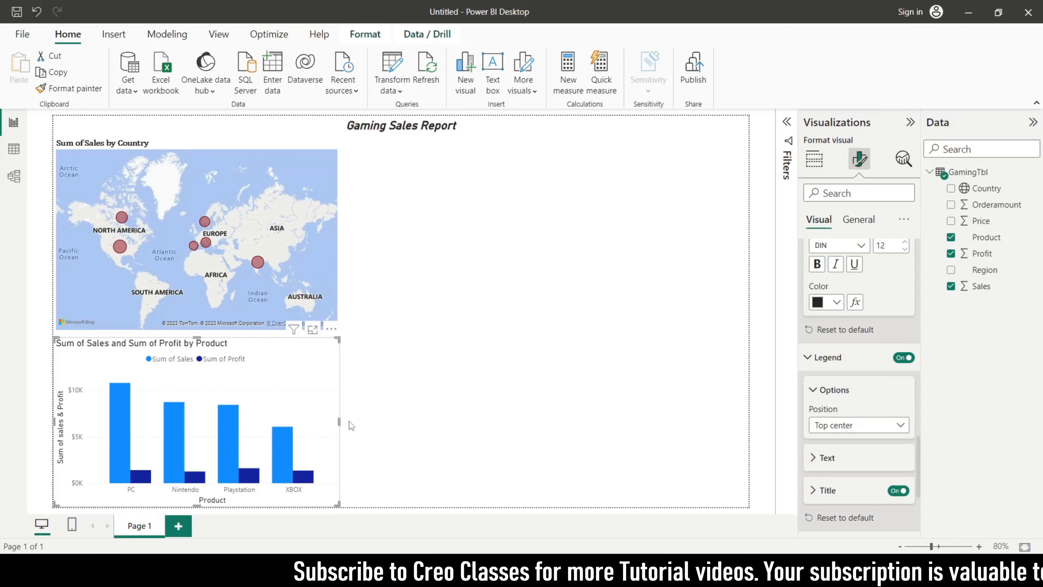
left_click_drag(340, 423, 309, 413)
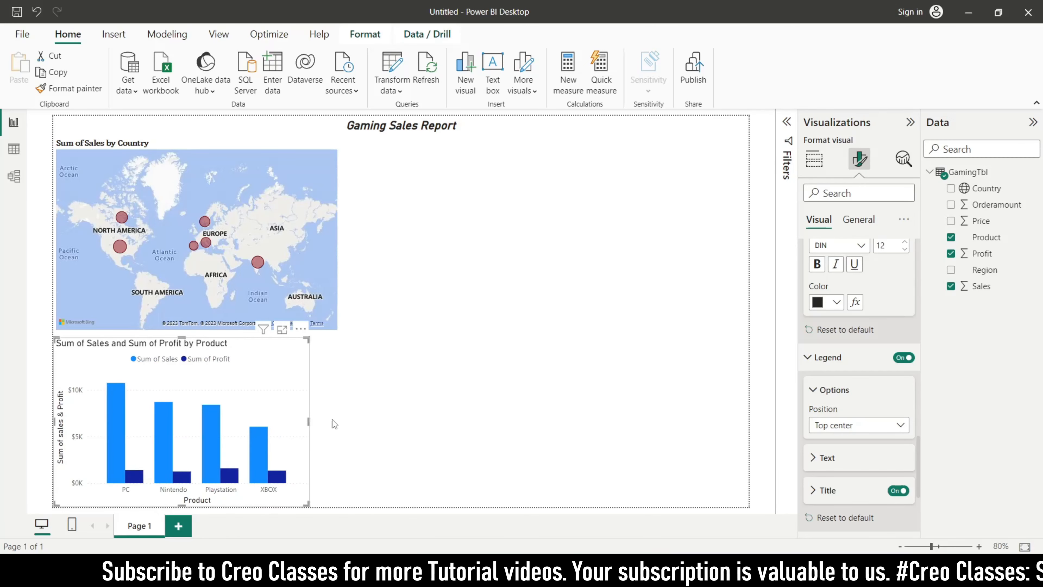
- Try the legend at Center right and return it to Top center
left_click(876, 425)
left_click(832, 364)
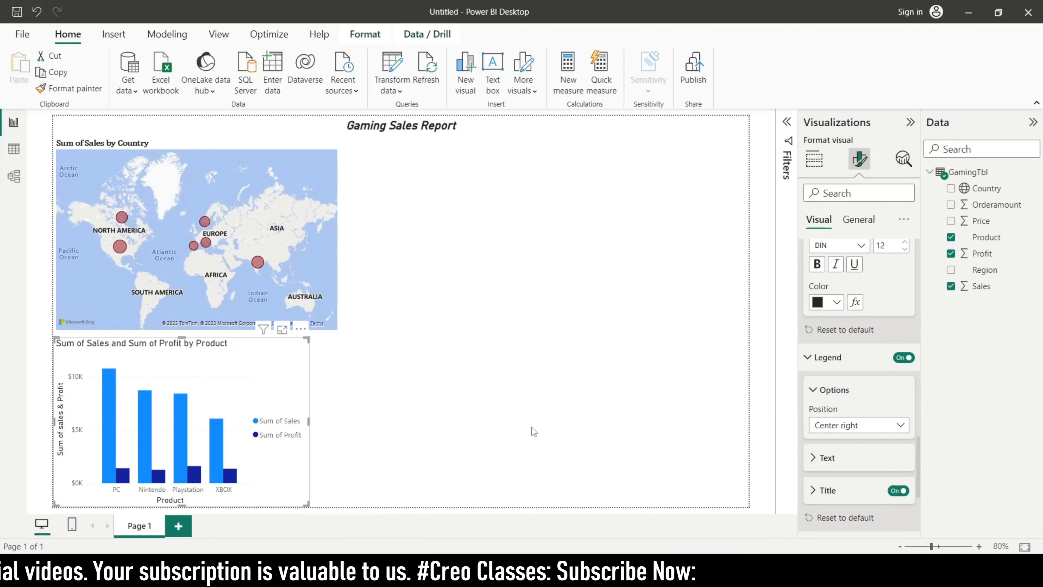
left_click(830, 425)
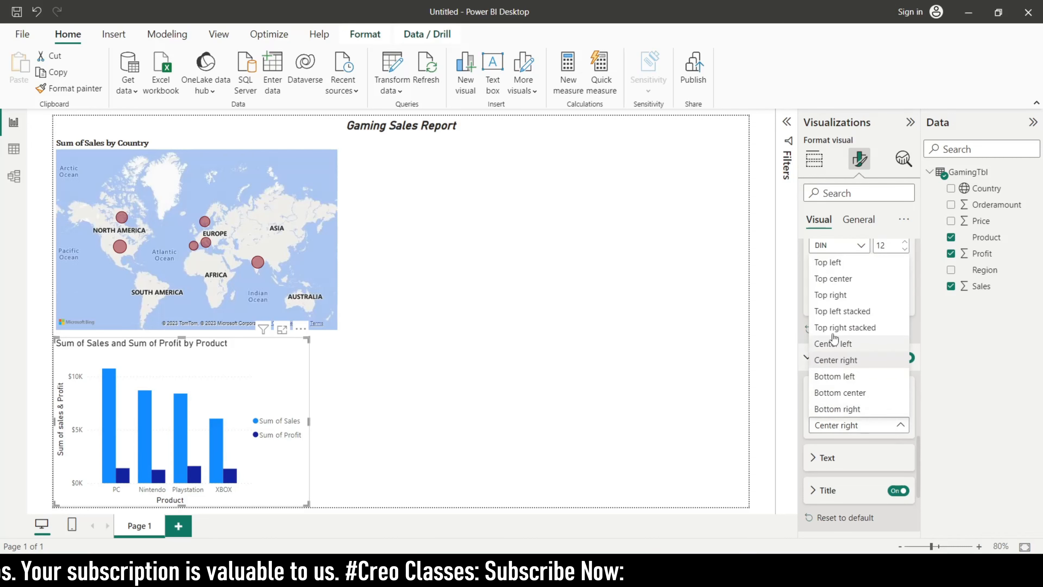
left_click(834, 279)
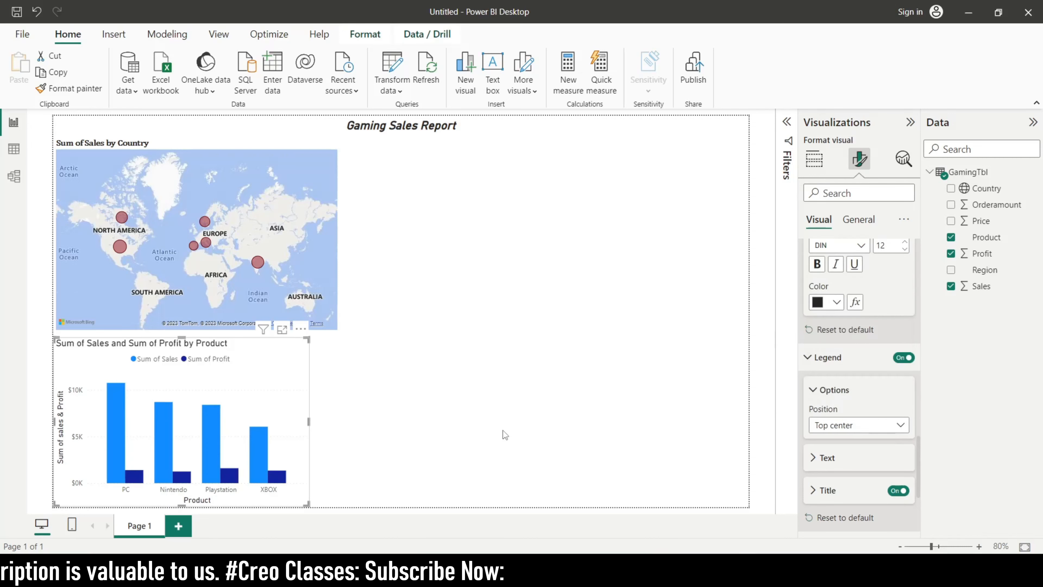
- Make the legend text bold and remove the bold formatting again
scroll(825, 430, "down", 3)
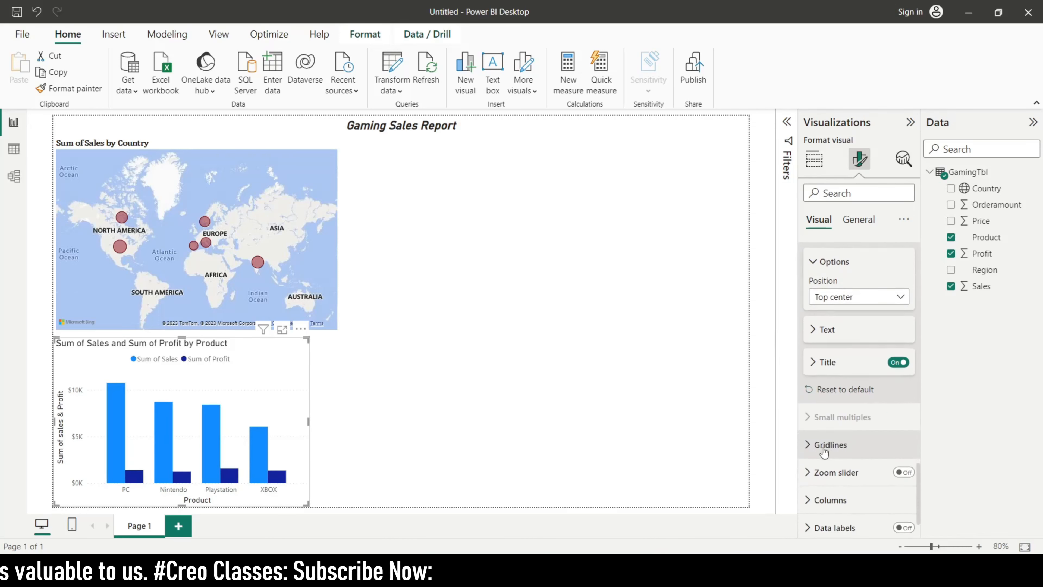
left_click(814, 329)
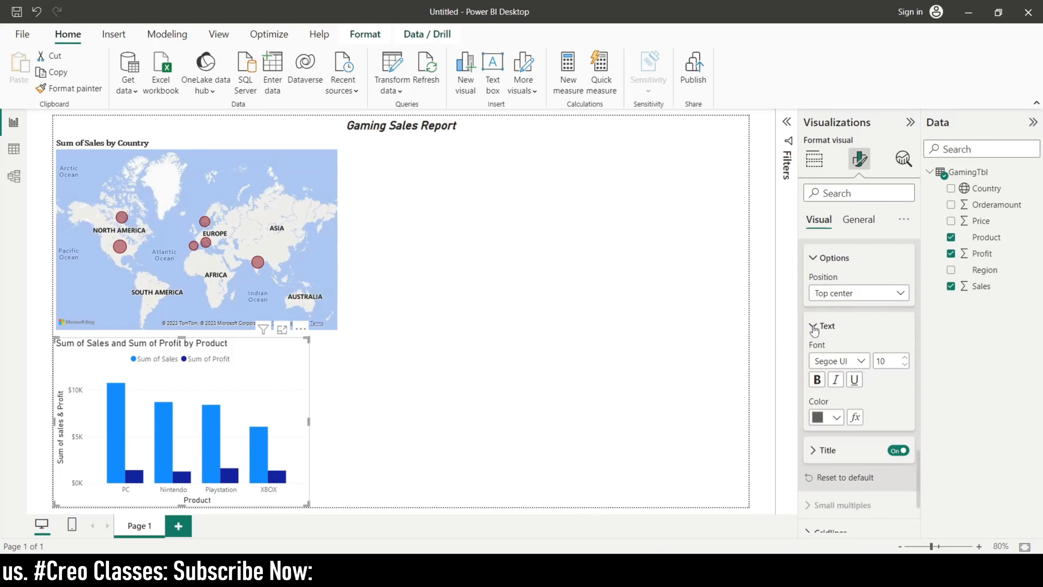
left_click(818, 380)
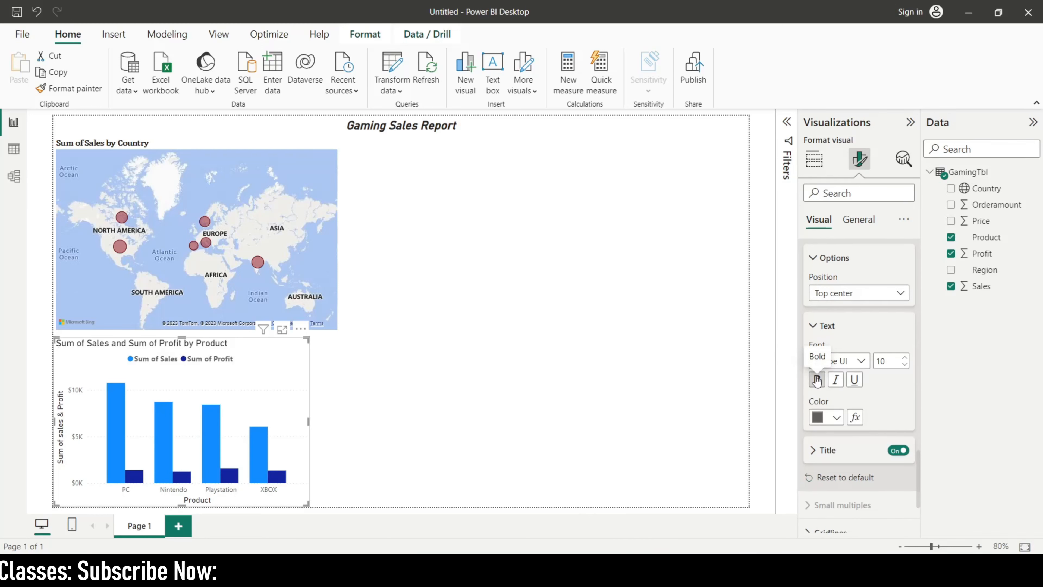
left_click(818, 380)
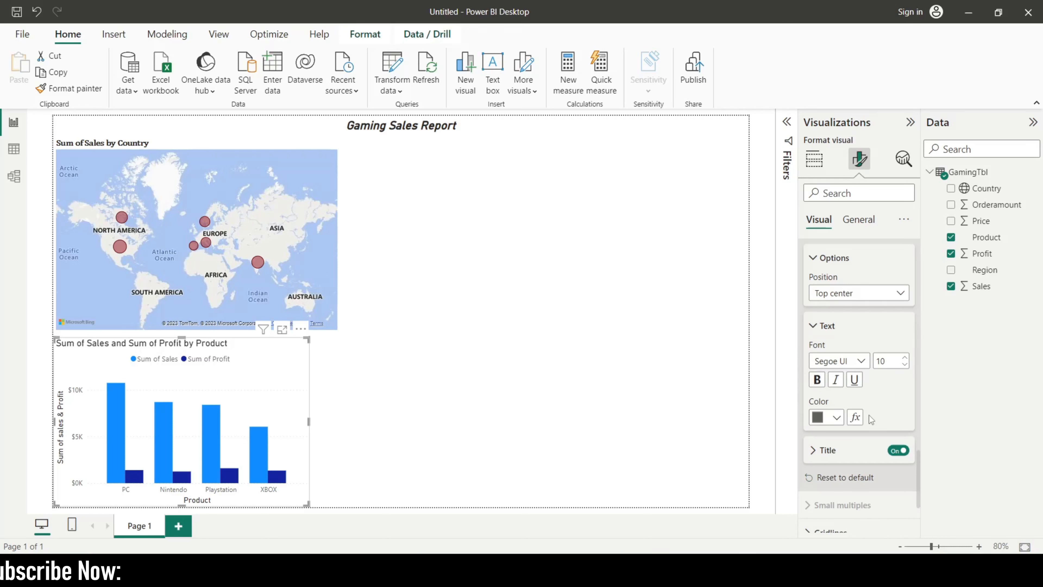
scroll(849, 411, "down", 1)
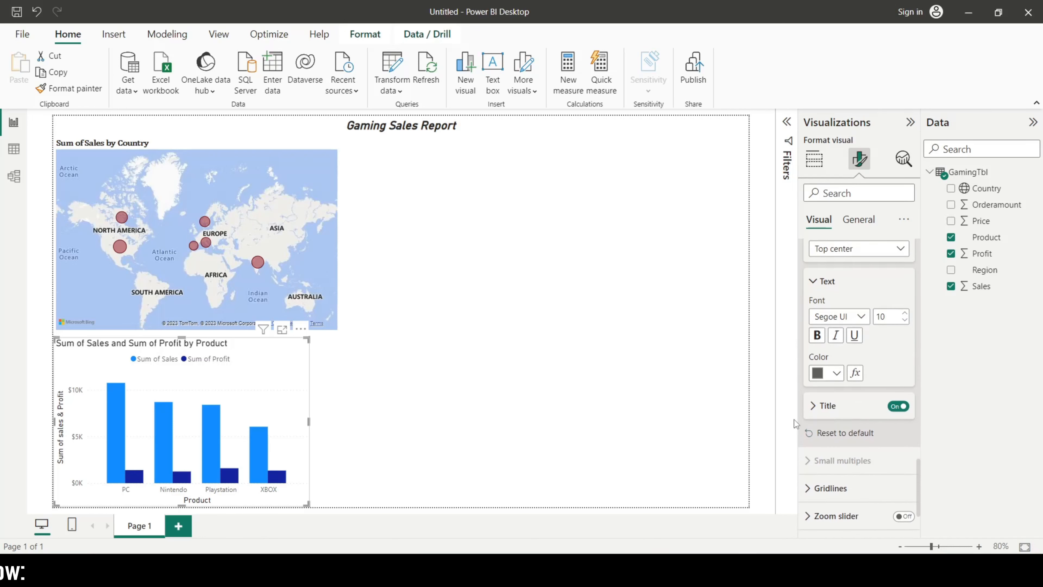
- Examine the column chart's legend title, horizontal gridline and column color settings
left_click(823, 405)
scroll(818, 411, "down", 3)
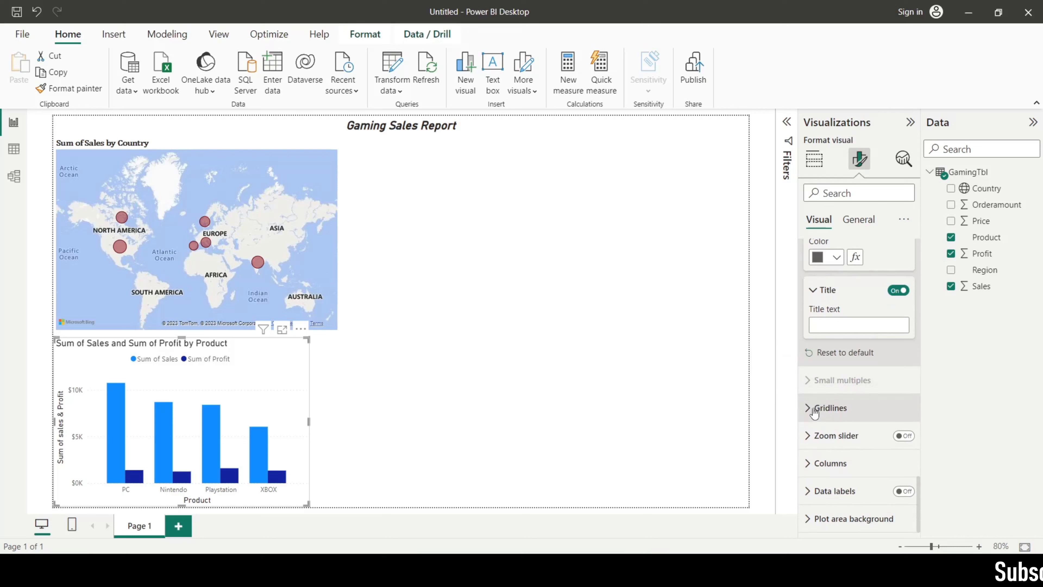
left_click(814, 408)
scroll(814, 415, "down", 2)
scroll(813, 419, "down", 2)
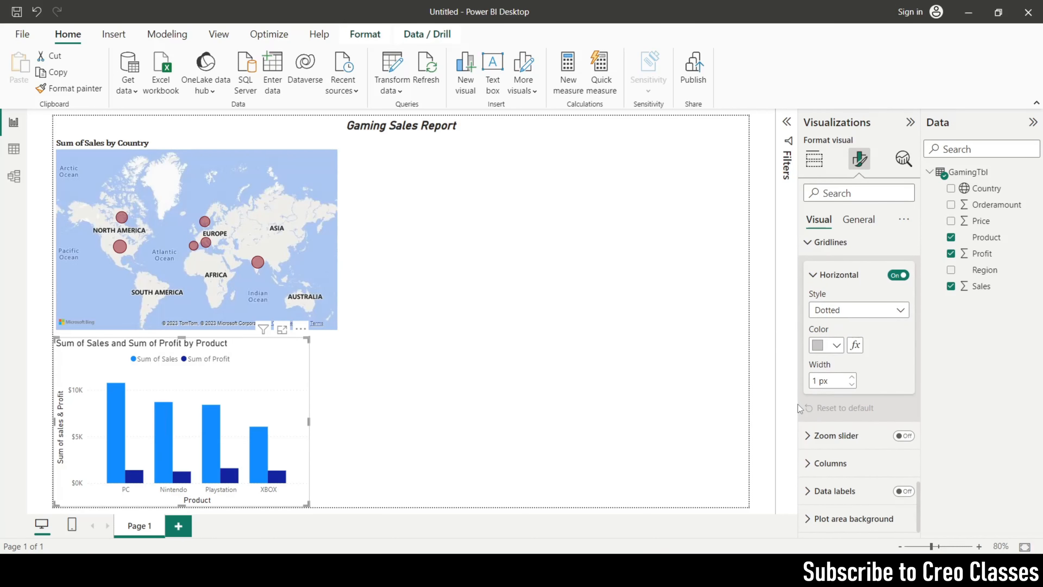
left_click(830, 458)
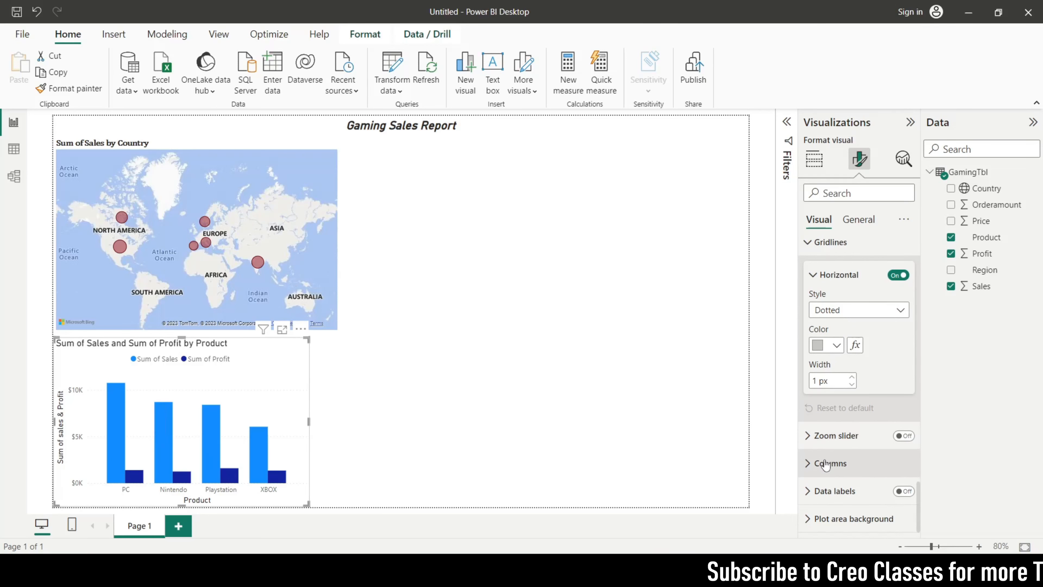
scroll(830, 454, "down", 4)
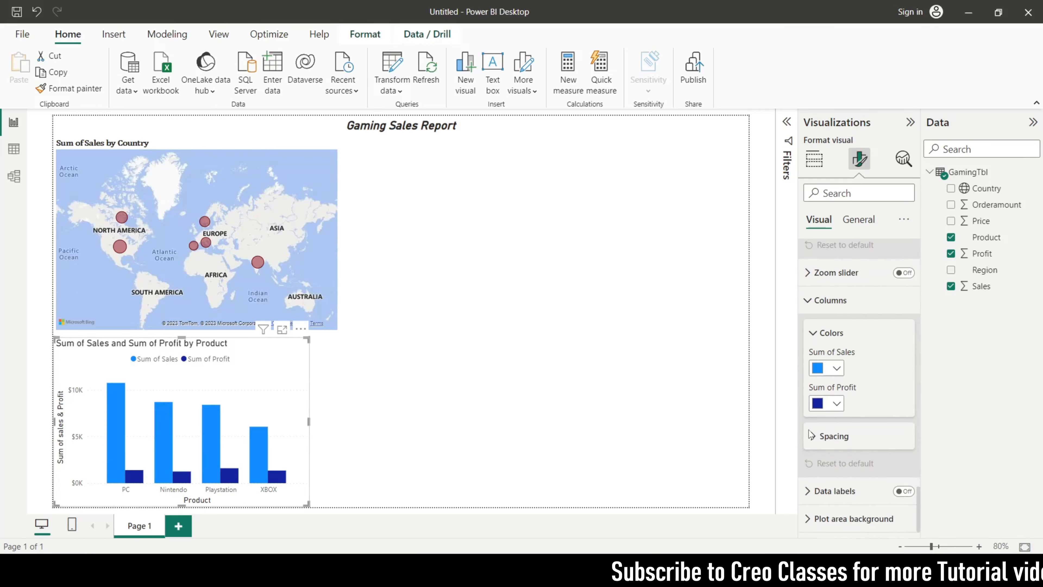
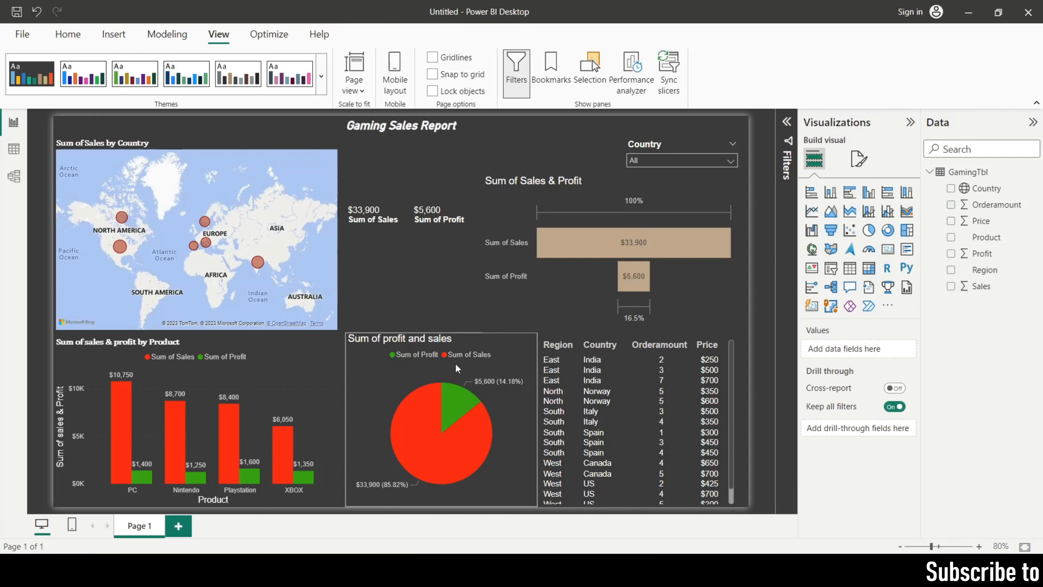
- Set the horizontal gridlines of the region, country, order amount and price table to white
left_click(455, 295)
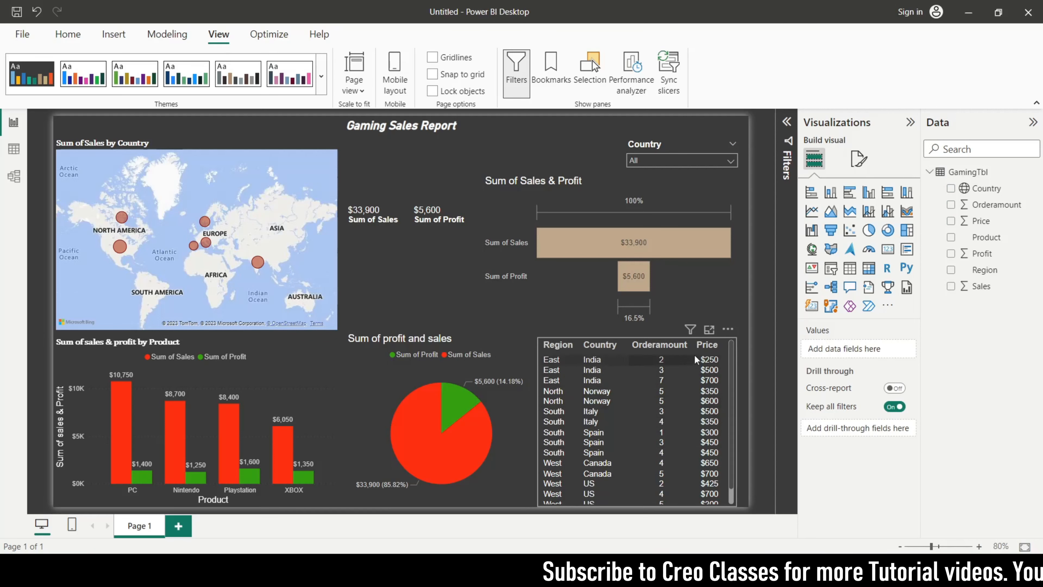
left_click(719, 336)
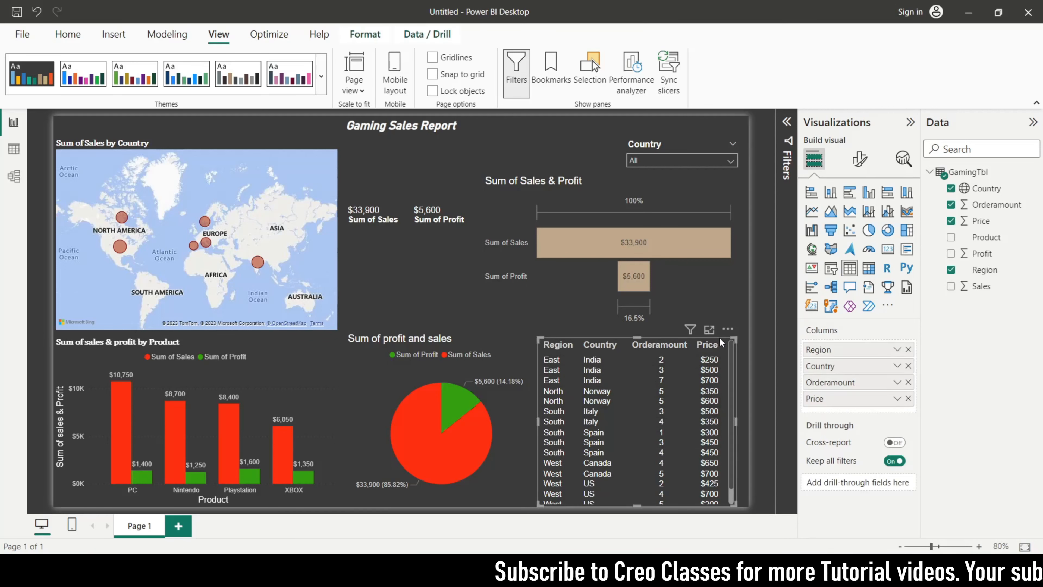
left_click(860, 159)
left_click(823, 280)
scroll(836, 336, "down", 1)
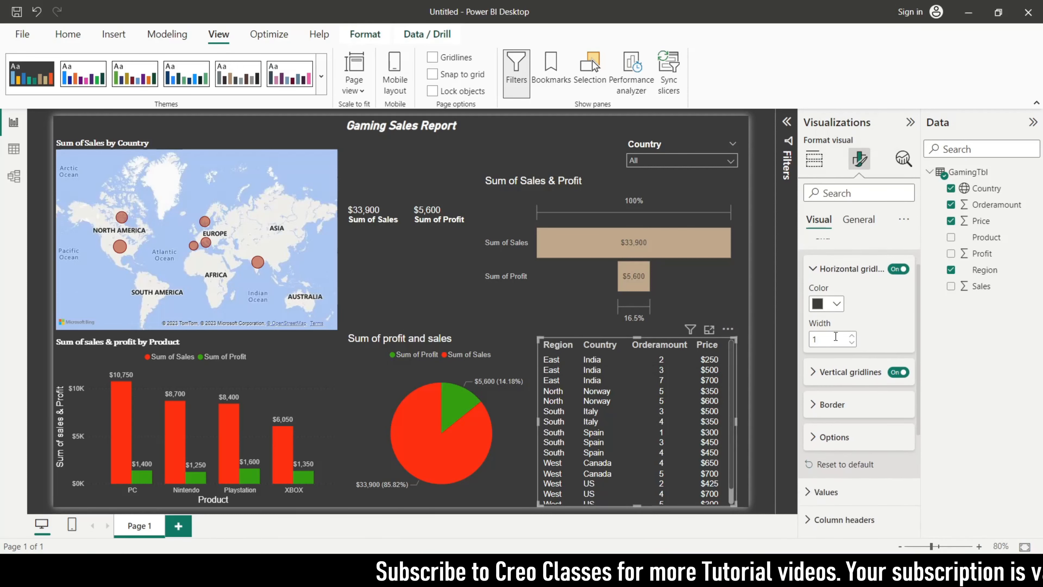
left_click(837, 305)
left_click(845, 244)
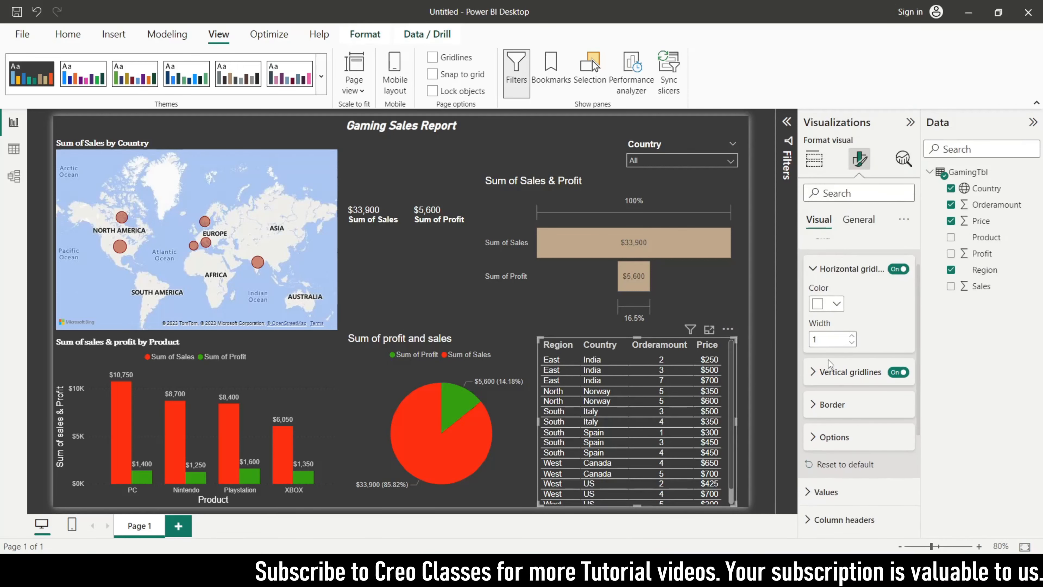
- Set the table's vertical gridlines to white and deselect the table
left_click(821, 374)
scroll(821, 374, "down", 1)
left_click(837, 362)
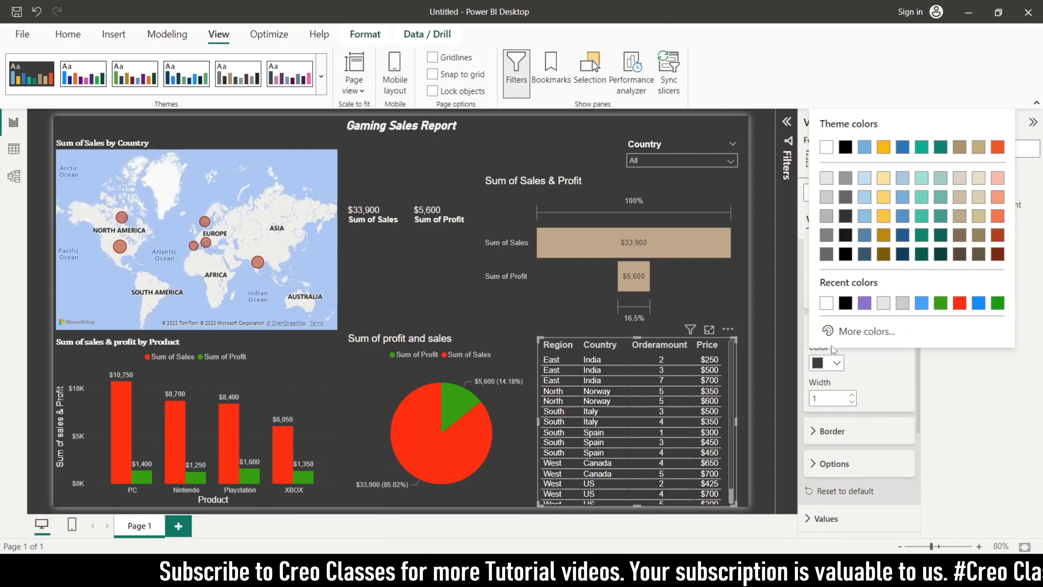
left_click(825, 304)
left_click(434, 272)
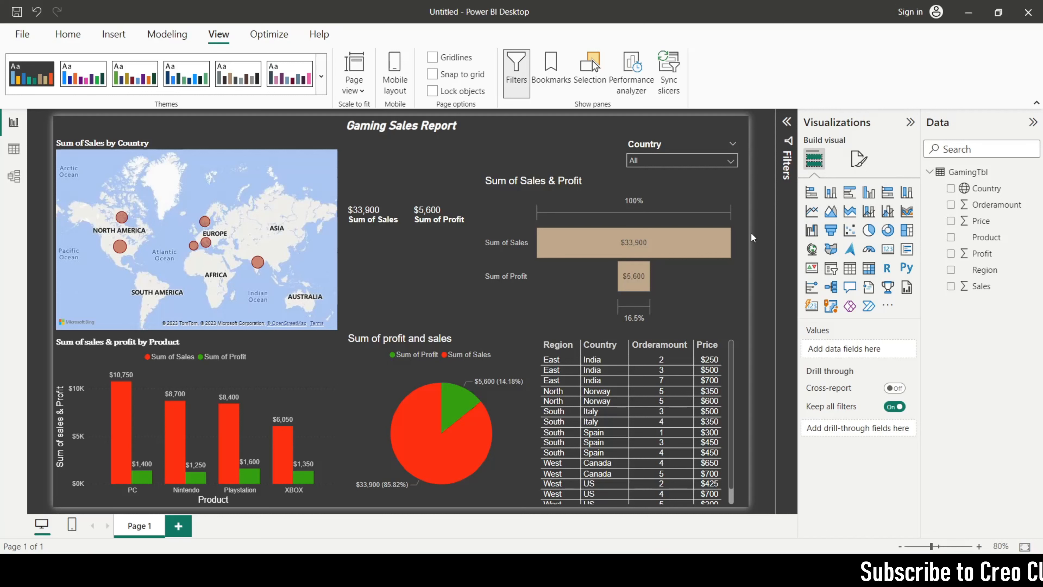
- Filter the report to India with the Country slicer and remove that filter again
left_click(680, 162)
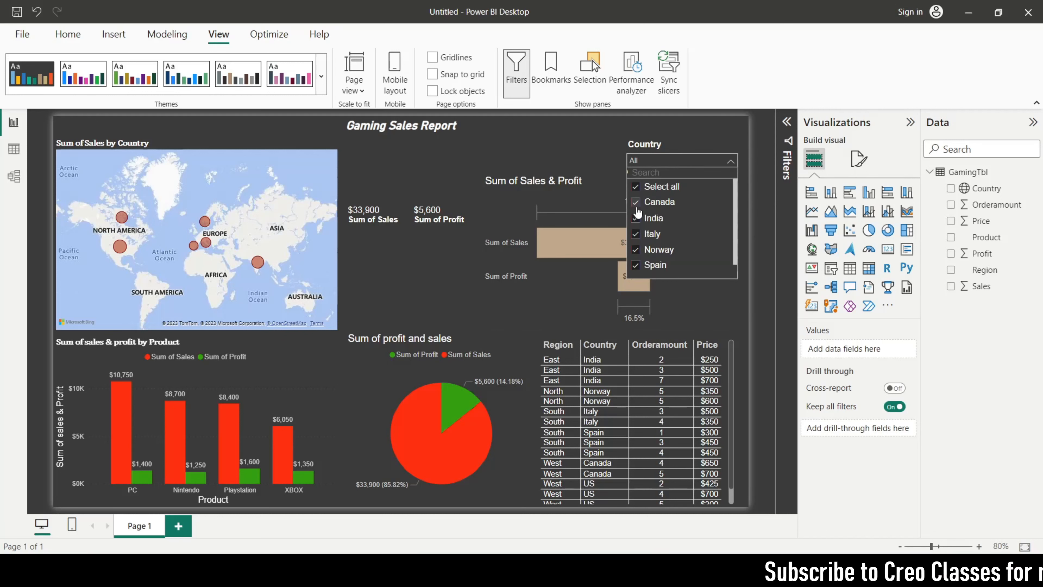
left_click(636, 187)
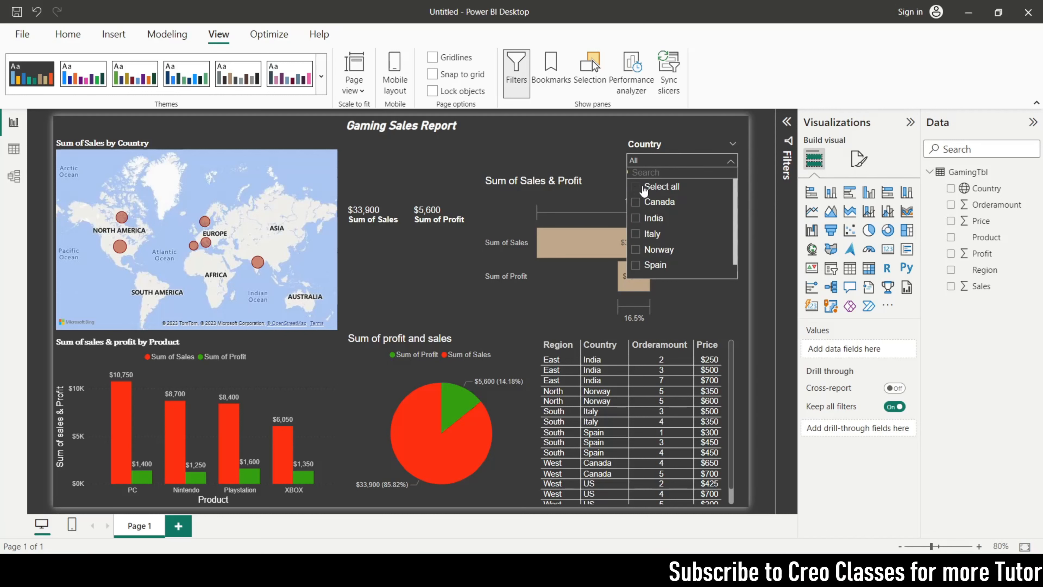
left_click(636, 222)
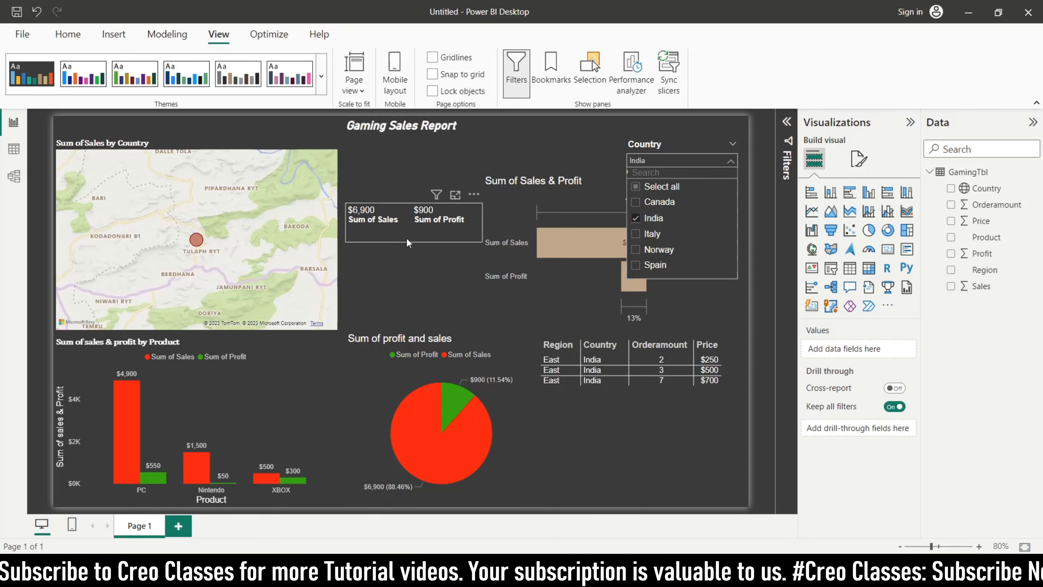
left_click(635, 218)
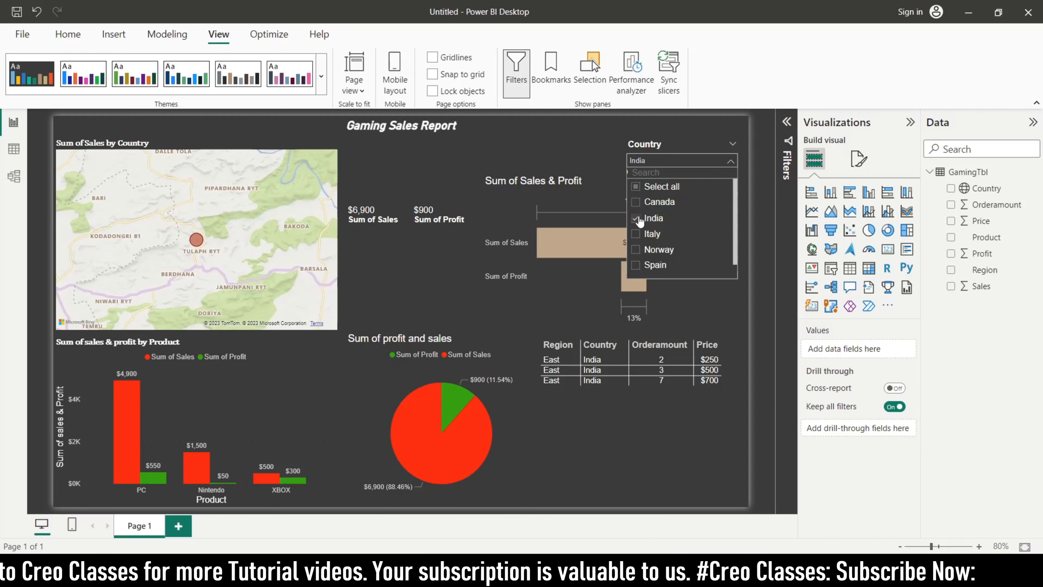
left_click(729, 163)
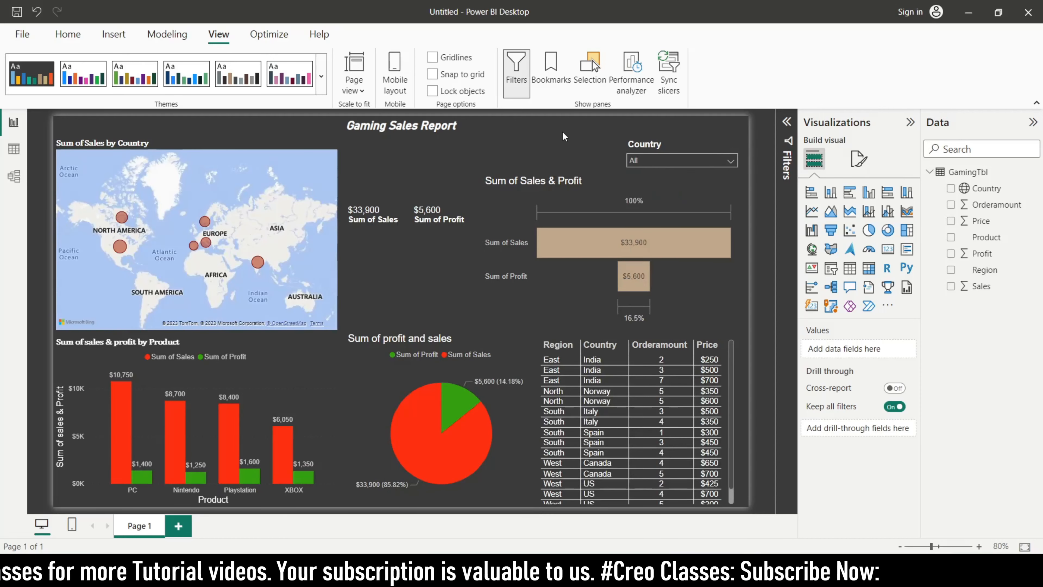
- Turn on interaction editing for the Country slicer and set its interaction with the sales and profit card to None
left_click(683, 143)
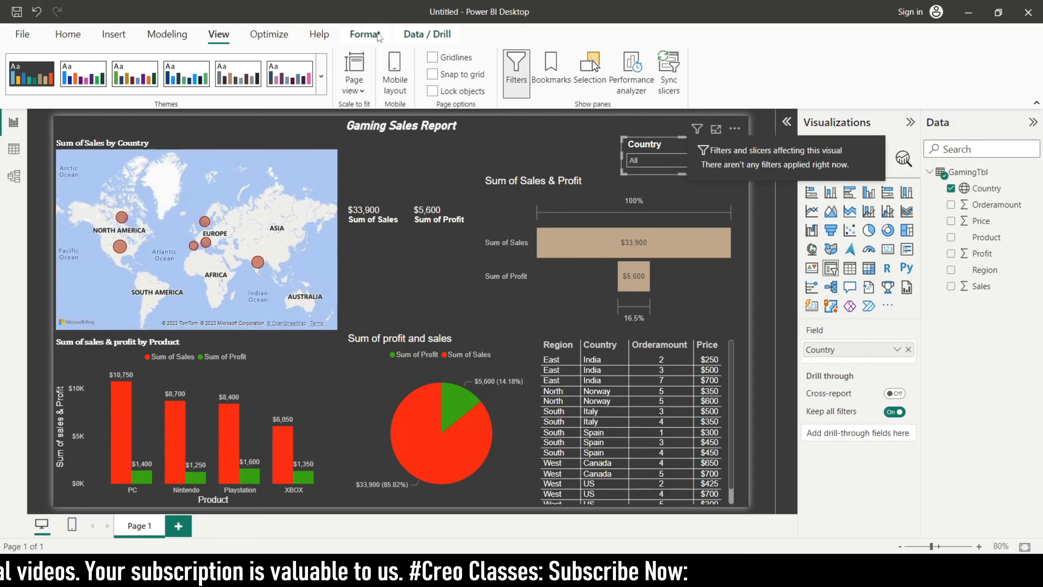
left_click(365, 35)
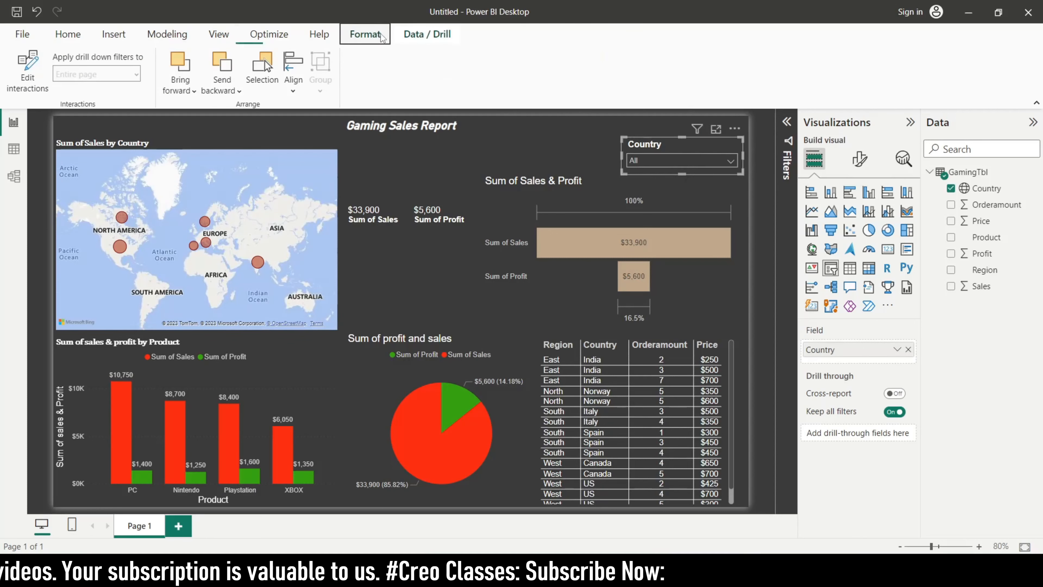
left_click(34, 69)
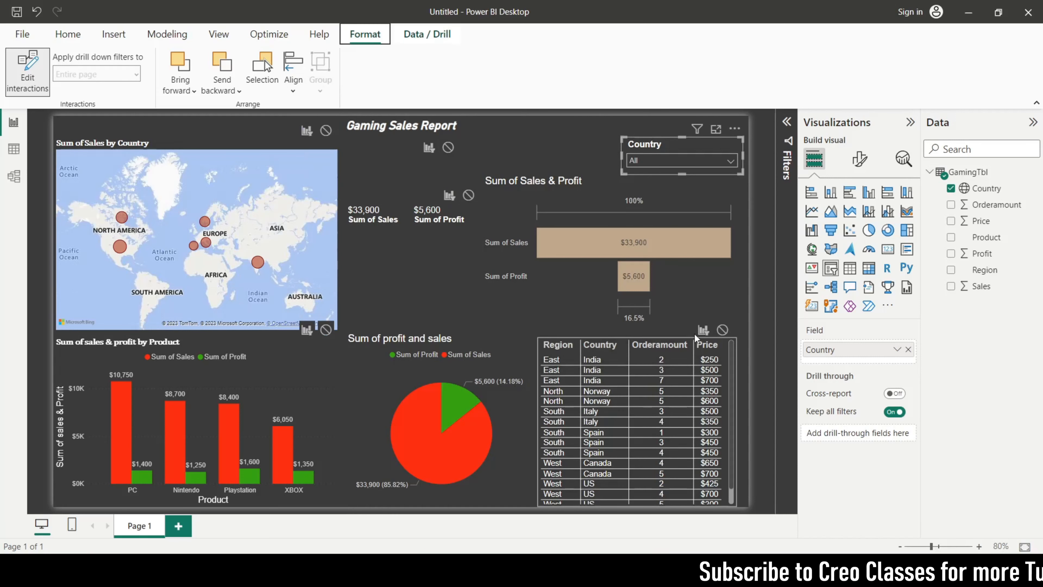
left_click(715, 162)
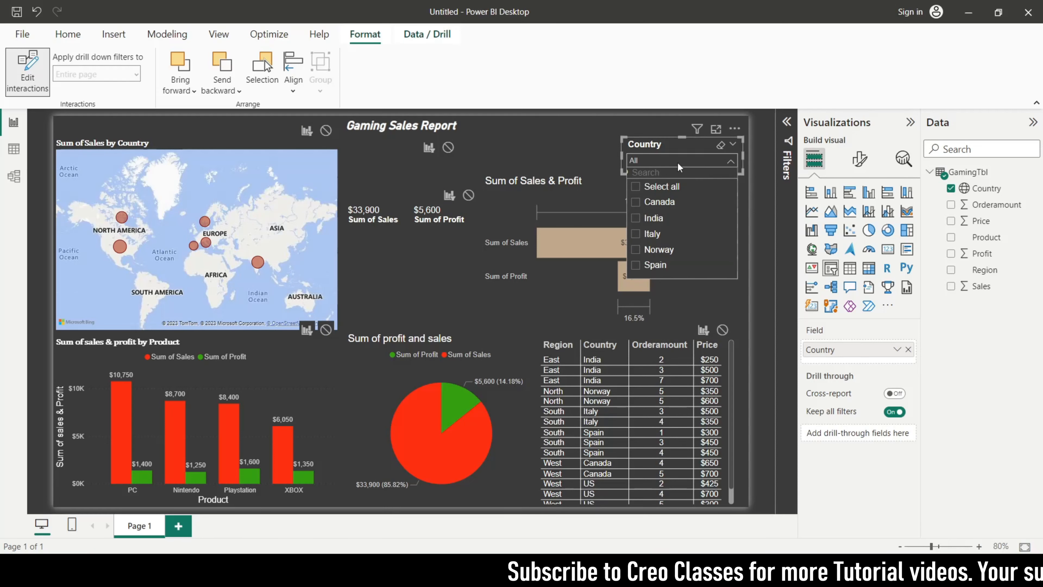
left_click(663, 159)
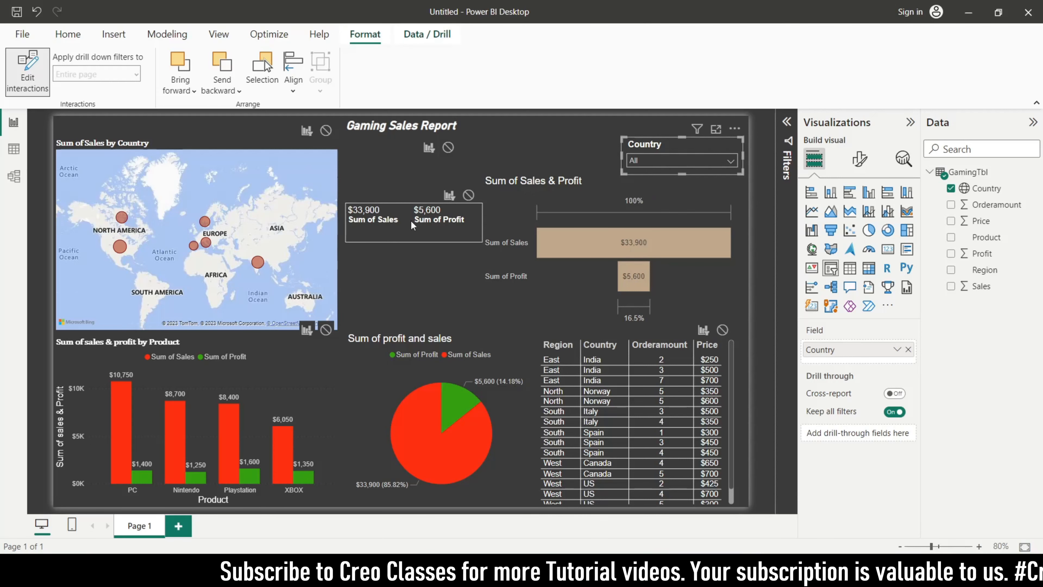
left_click(468, 196)
- Test the Country slicer with India selected and clear the selection
left_click(731, 161)
left_click(636, 191)
left_click(731, 161)
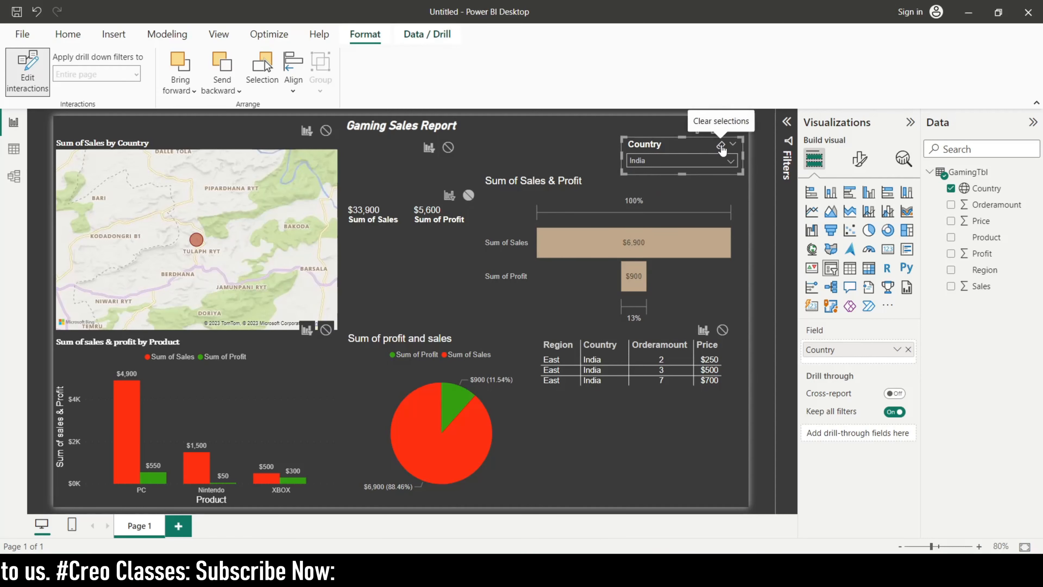
left_click(721, 147)
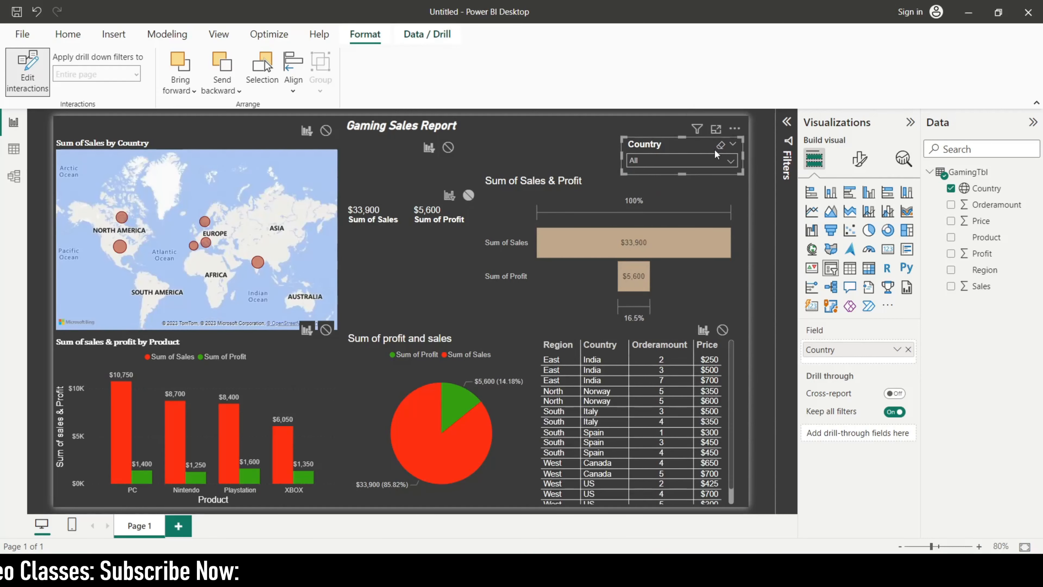
- Test the Country slicer with Canada, Italy, Norway and Spain selected and clear the selections
left_click(682, 160)
left_click(637, 202)
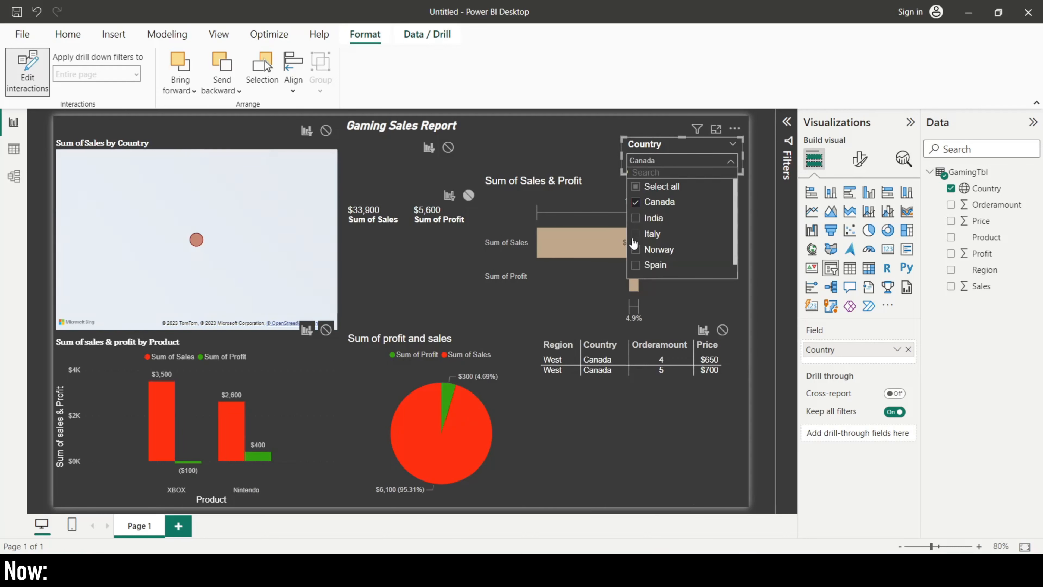
left_click(636, 234)
left_click(636, 250)
left_click(636, 264)
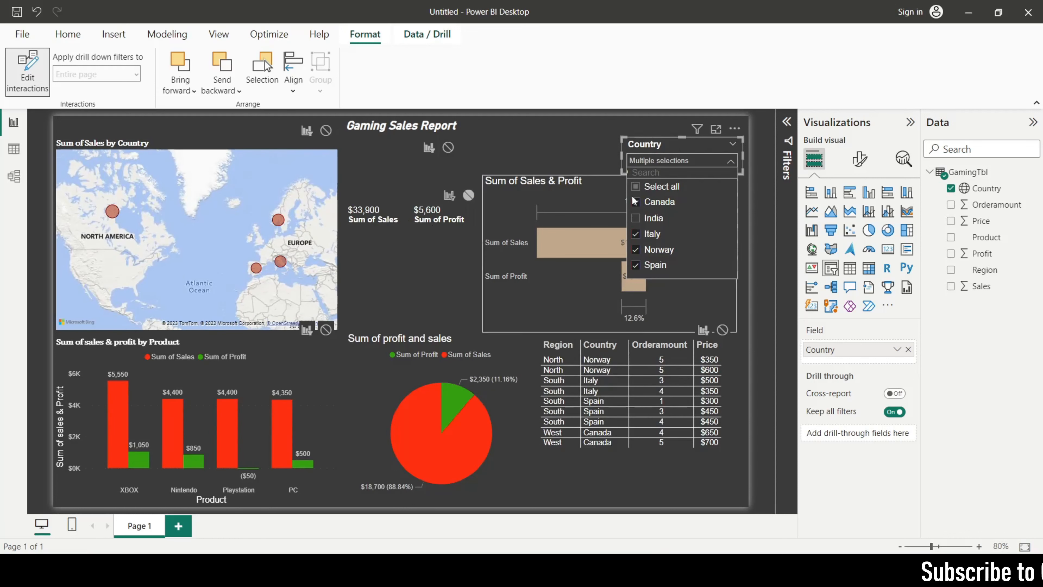
left_click(721, 147)
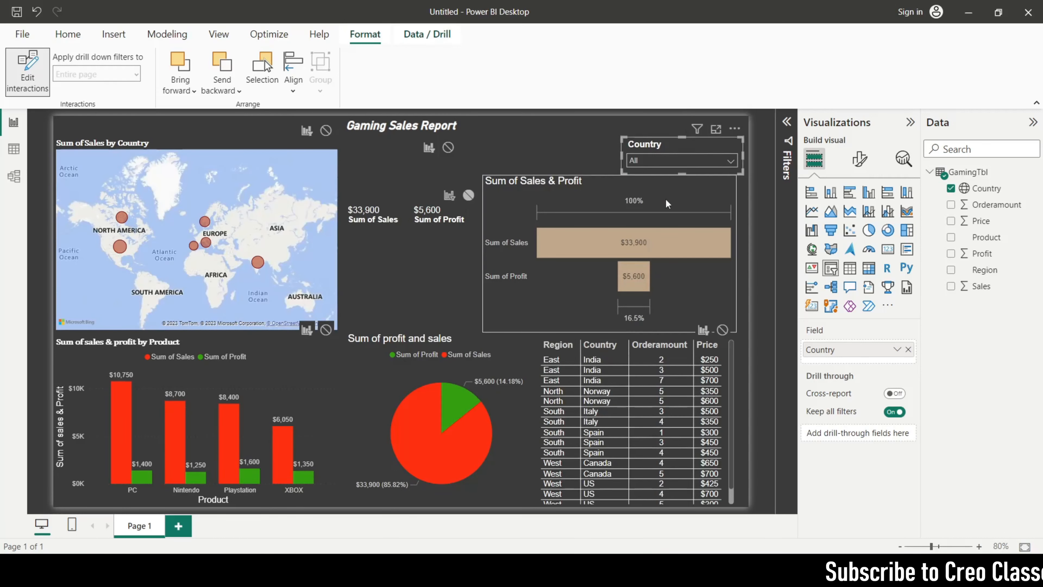
- Turn off interaction editing for the Country slicer and deselect it
left_click(577, 148)
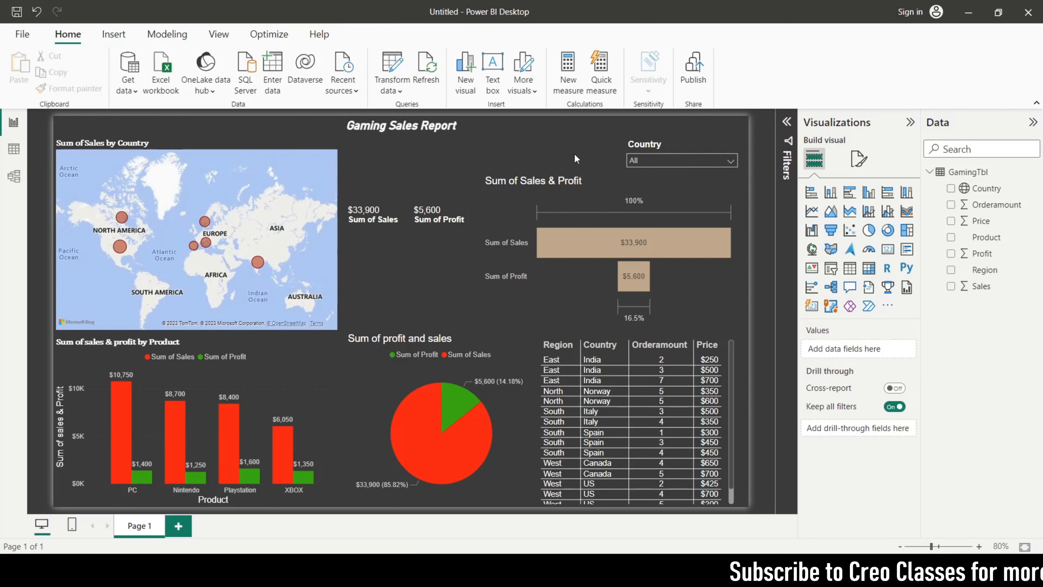
left_click(669, 144)
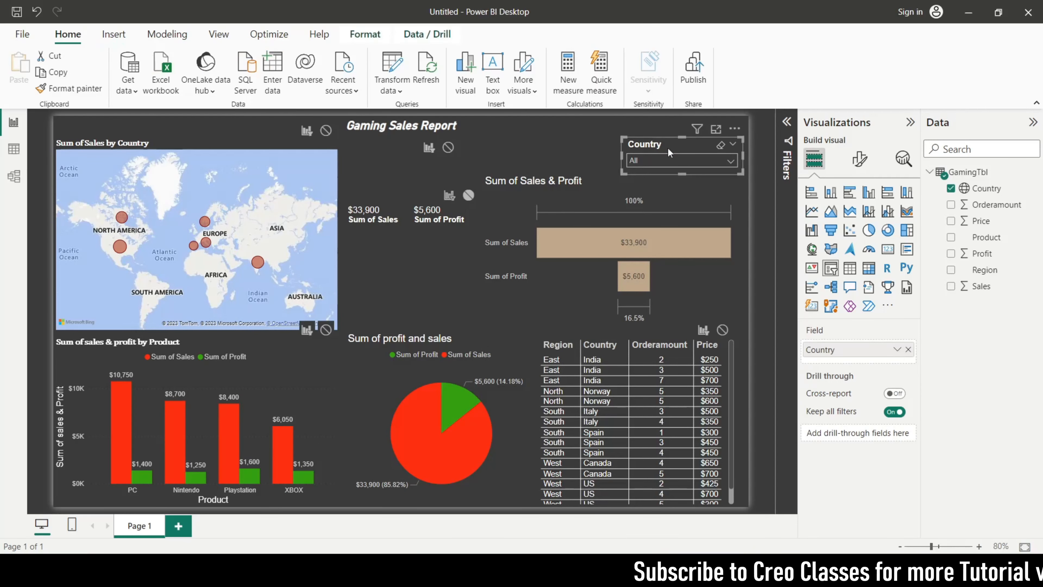
left_click(365, 35)
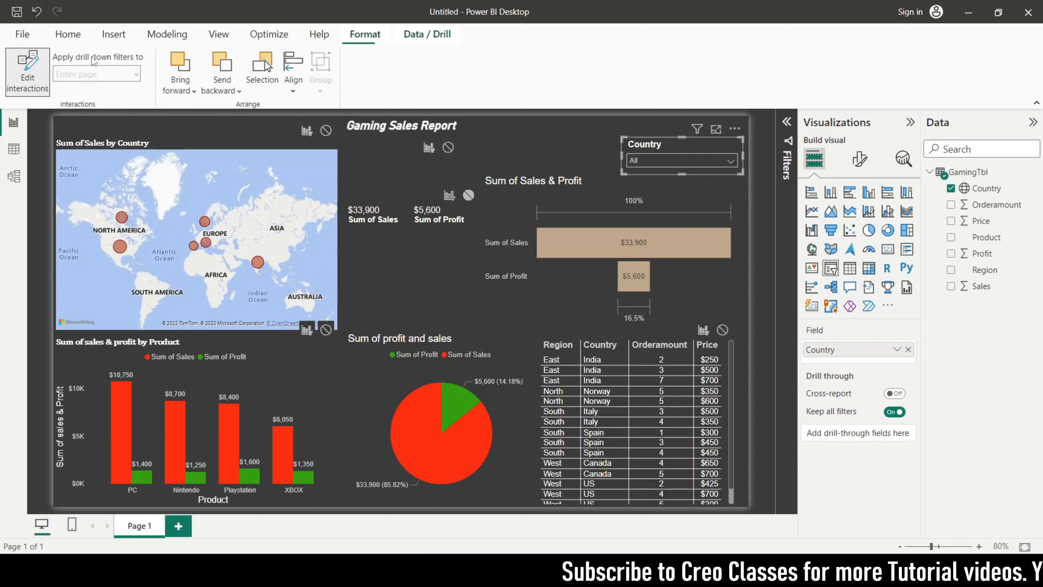
left_click(33, 77)
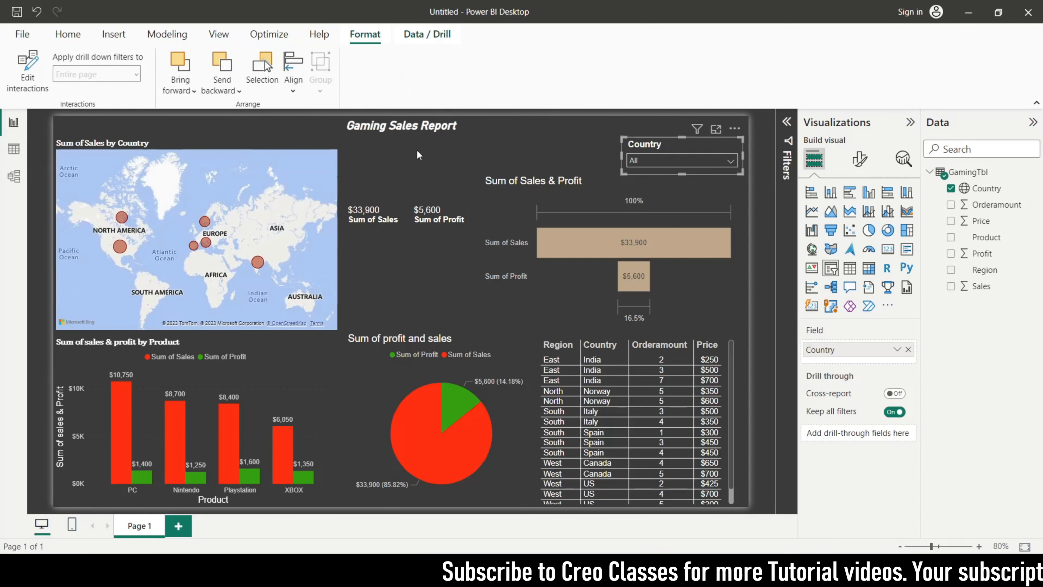
left_click(434, 161)
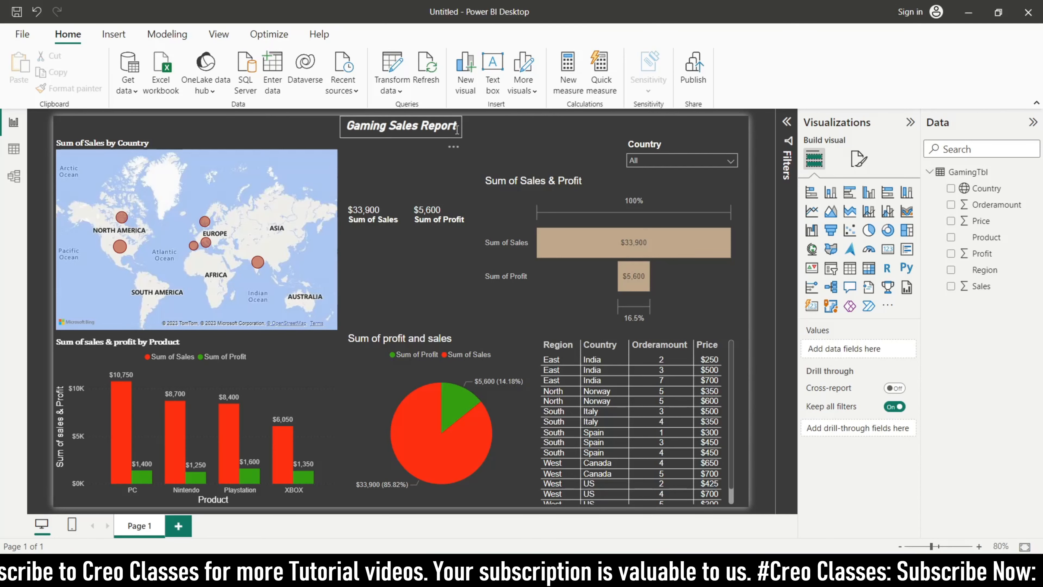
- Move the Gaming Sales Report title text box slightly to the right along the upper edge of the report page
left_click_drag(458, 141, 469, 148)
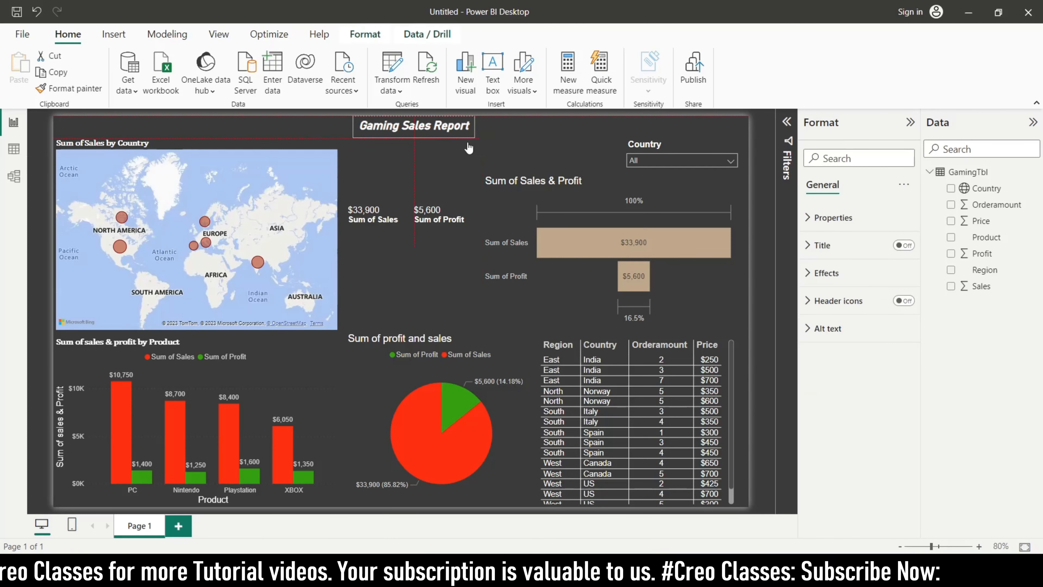
left_click(816, 247)
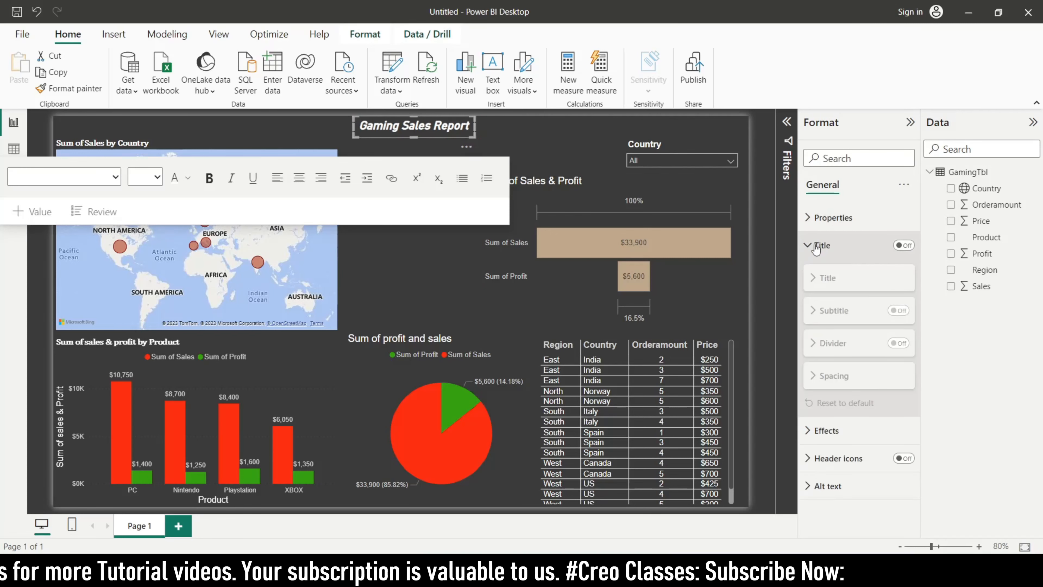
left_click(816, 246)
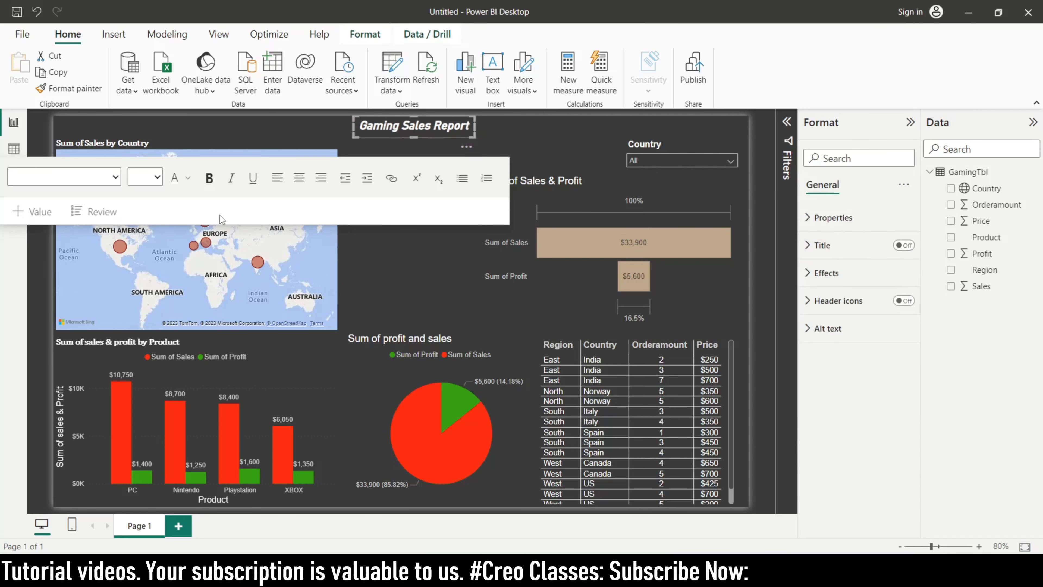
- Set the font color of the whole Gaming Sales Report title to a dark gold theme shade
left_click(188, 178)
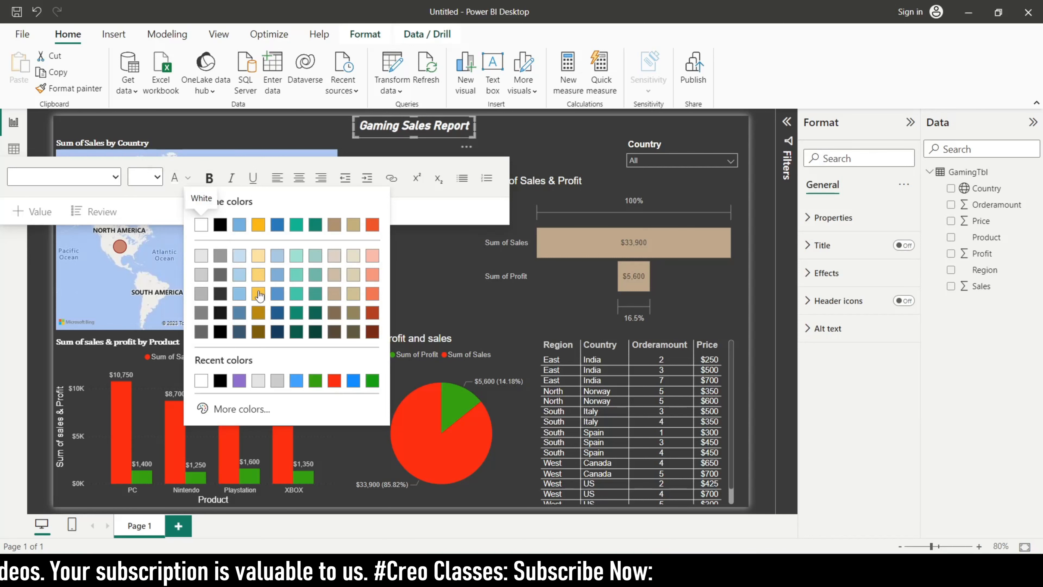
left_click(257, 309)
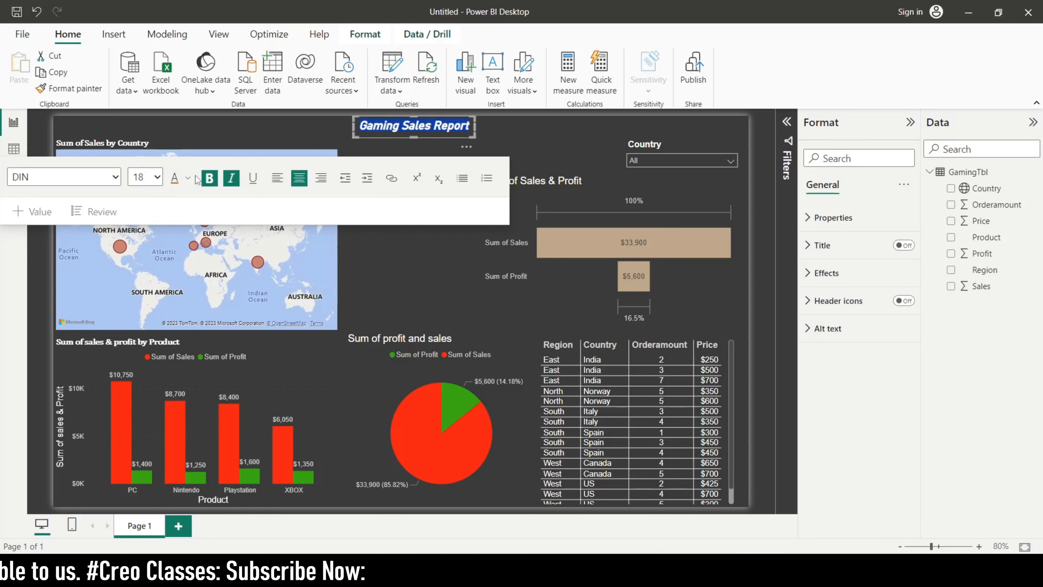
left_click(371, 232)
left_click(438, 139)
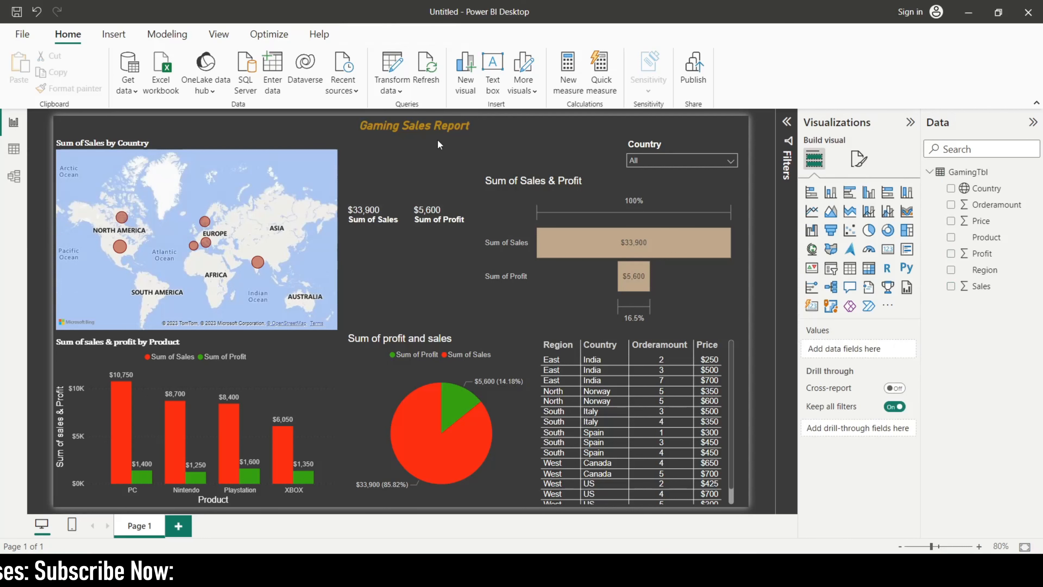
- Change the report title's font color to a lighter gold theme shade and deselect the text box
left_click(423, 137)
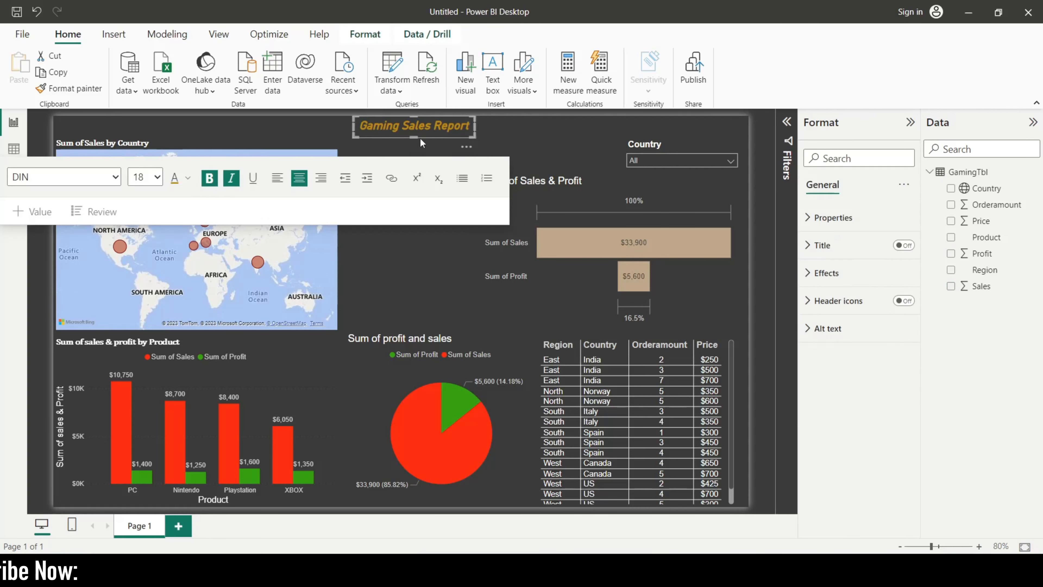
key("ctrl+a")
left_click(188, 177)
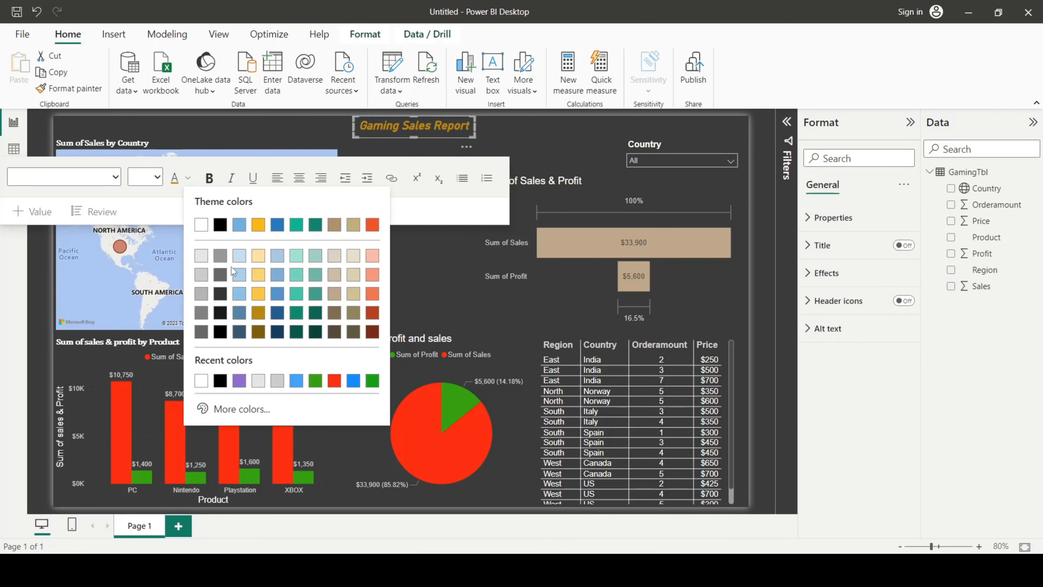
left_click(258, 295)
left_click(378, 267)
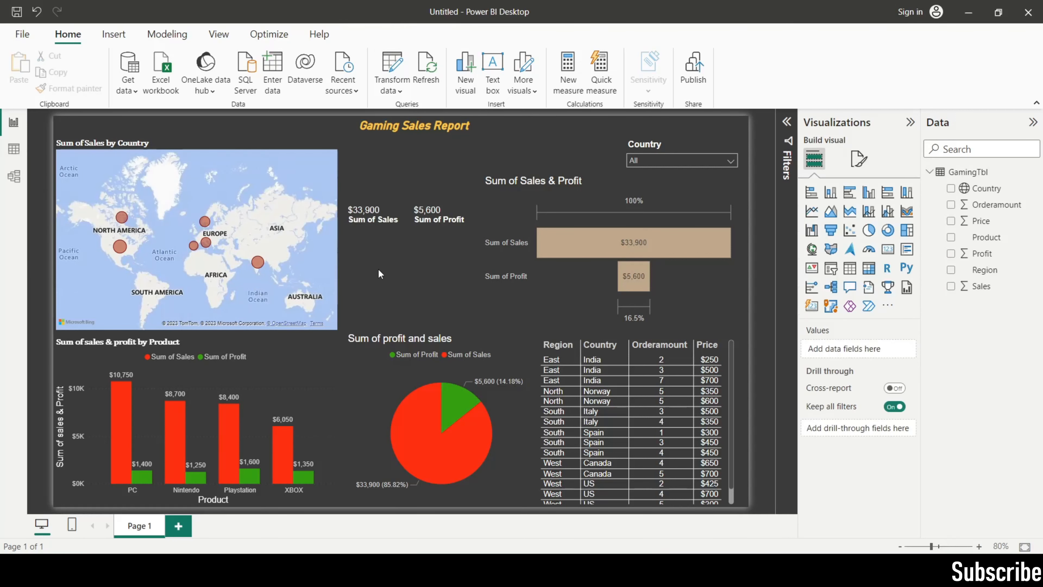
- Set the font size of the whole Gaming Sales Report title to 24
left_click(451, 132)
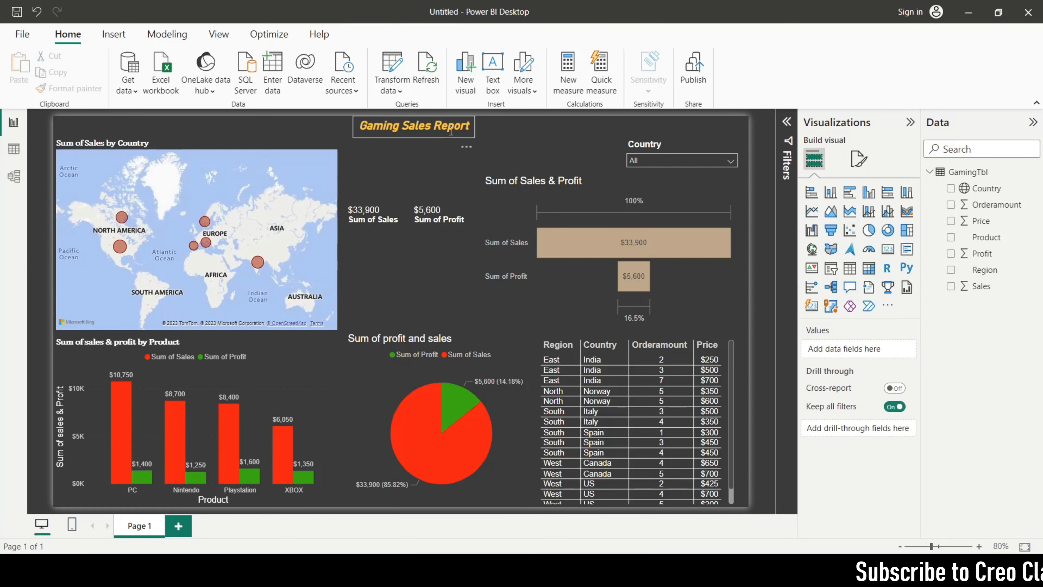
triple_click(452, 131)
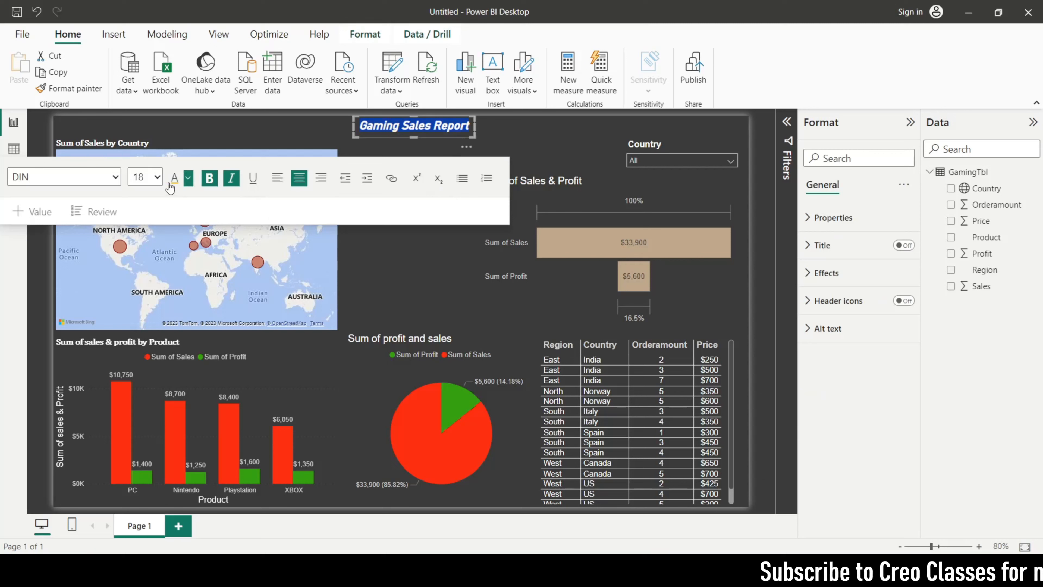
left_click(157, 176)
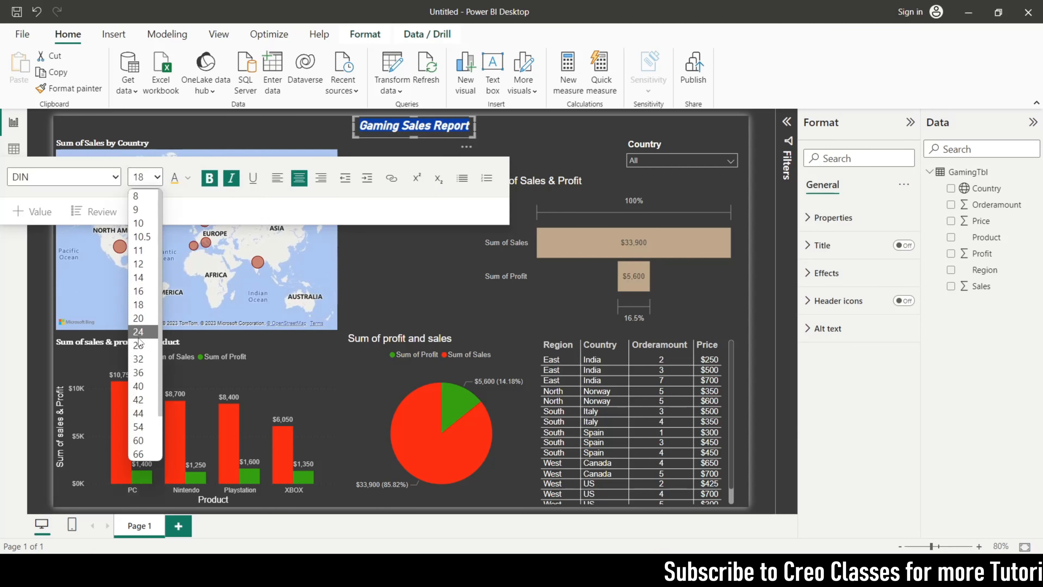
left_click(142, 346)
left_click(405, 259)
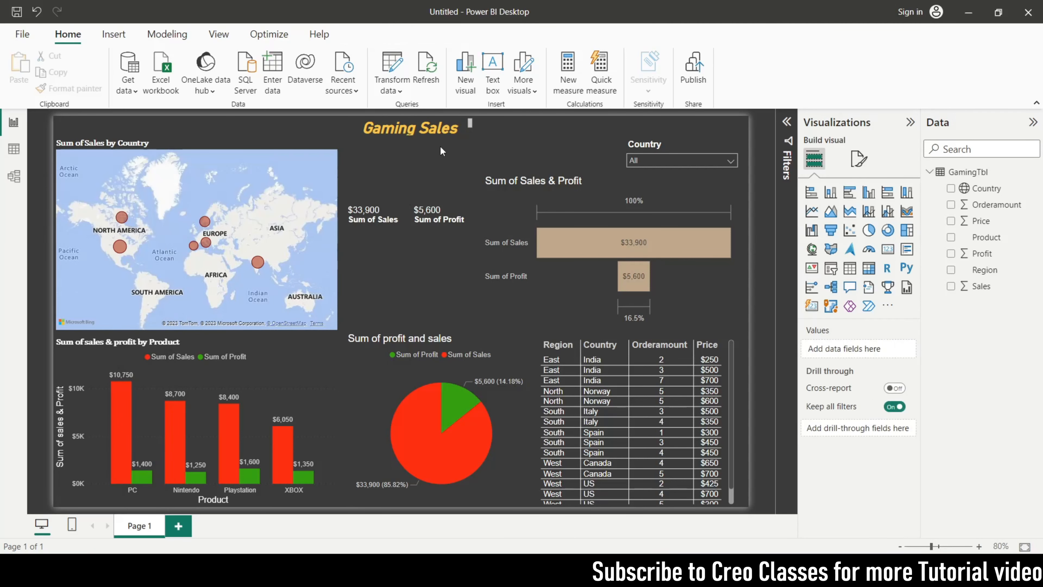
- Widen and slightly heighten the report title text box so the full title fits on one line without a scroll bar
left_click(439, 131)
left_click_drag(468, 147, 518, 128)
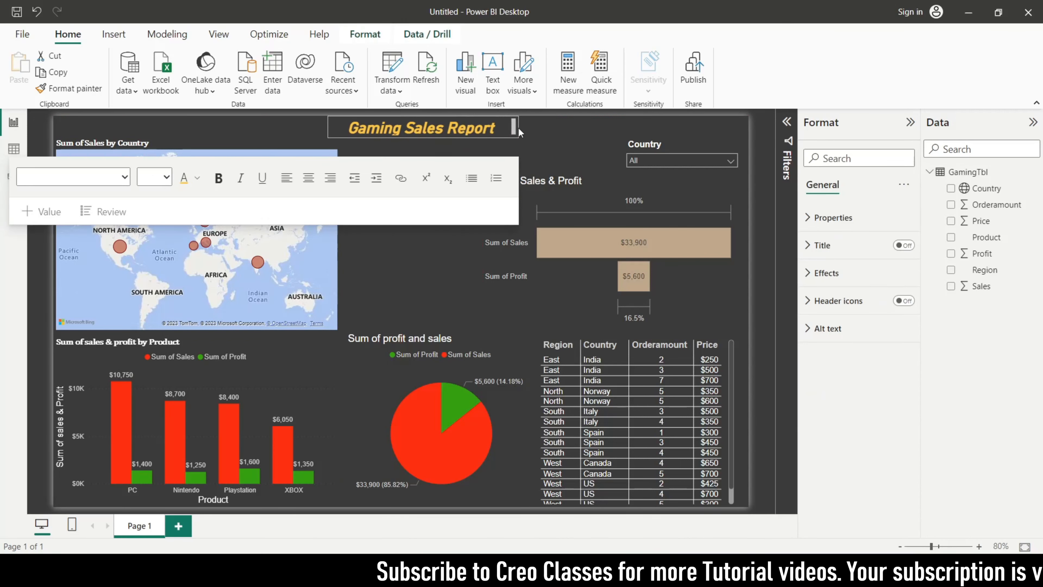
left_click(461, 149)
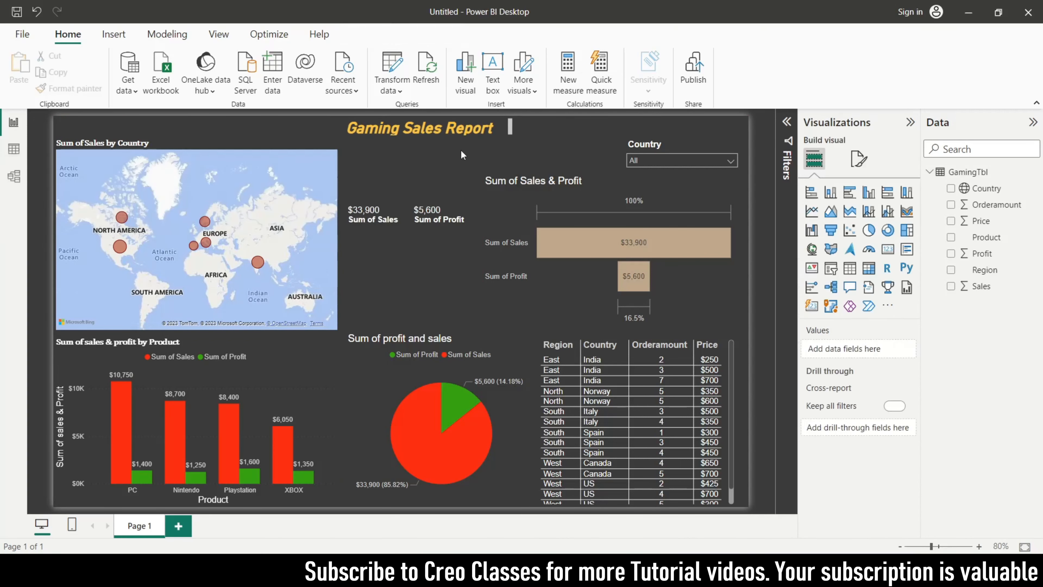
left_click(481, 129)
left_click_drag(424, 138, 425, 143)
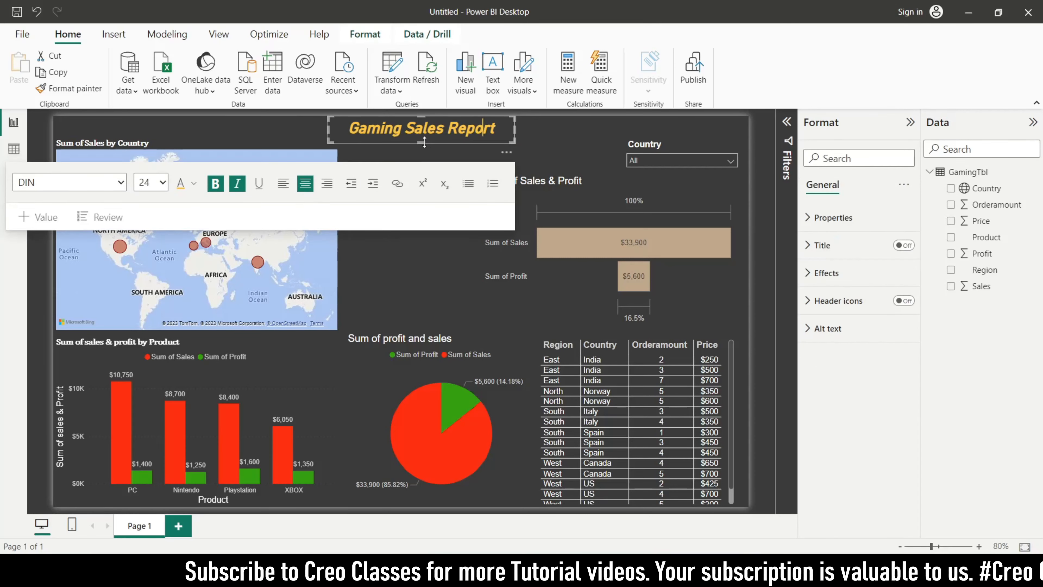
left_click(430, 154)
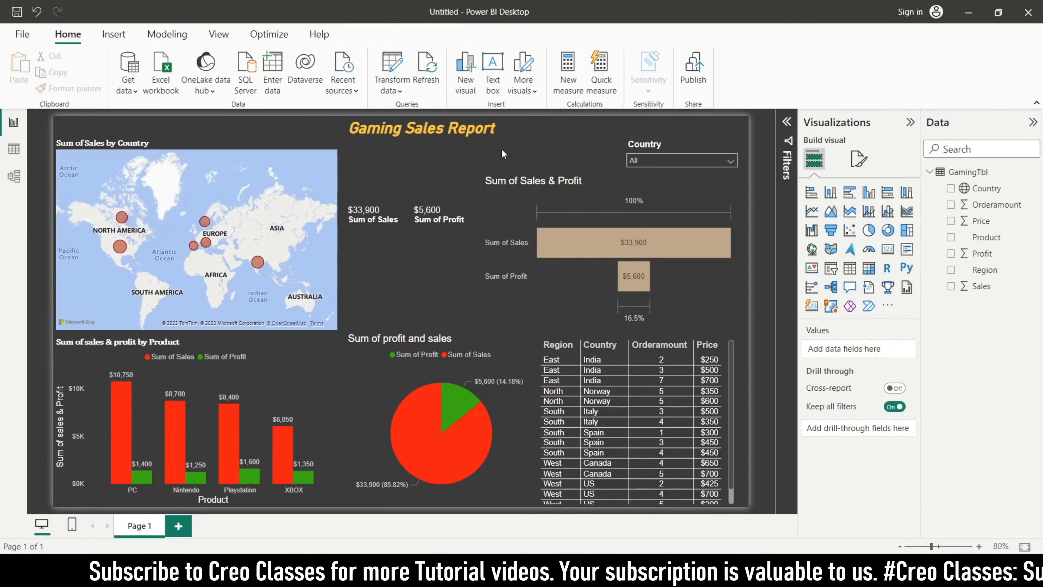